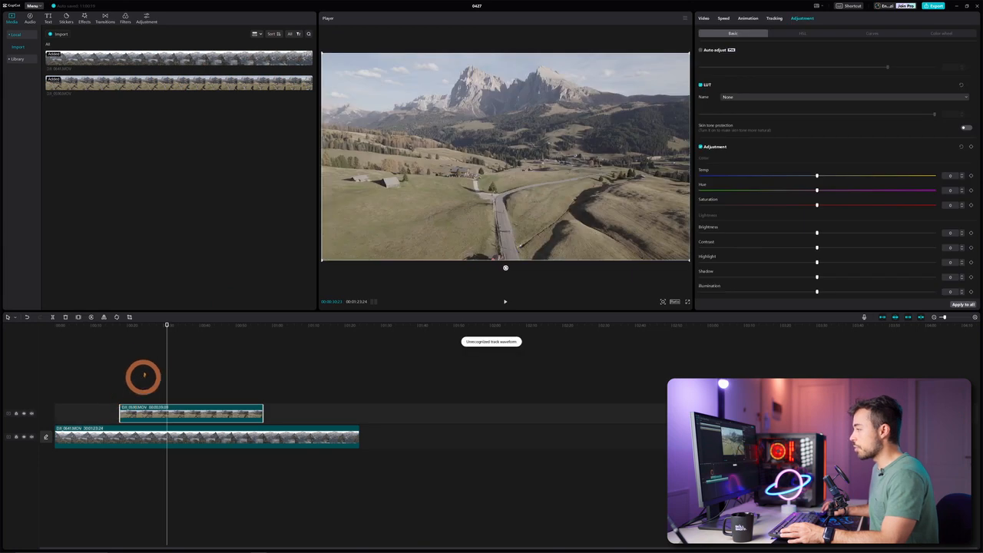
Play the timeline from the start and across the point where the upper DJI_0590.MOV clip begins to check which track shows
mouse_move(166, 325)
left_mouse_down()
mouse_move(153, 324)
mouse_move(164, 324)
left_mouse_up()
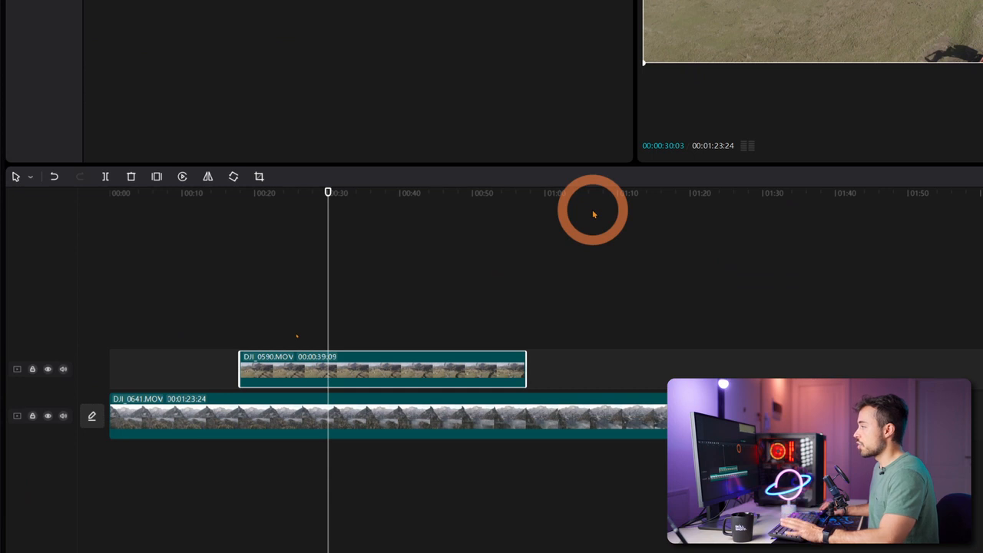
left_click(115, 193)
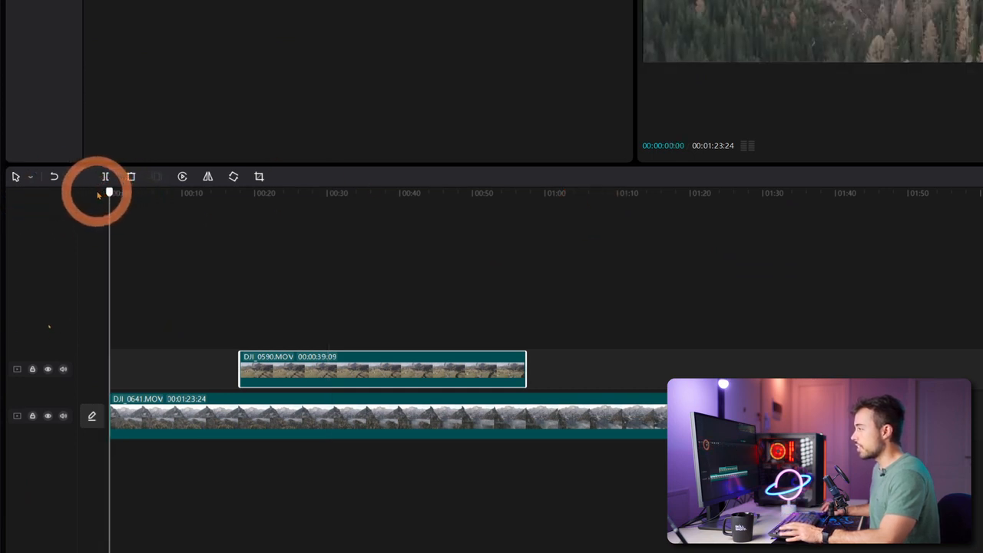
key("space")
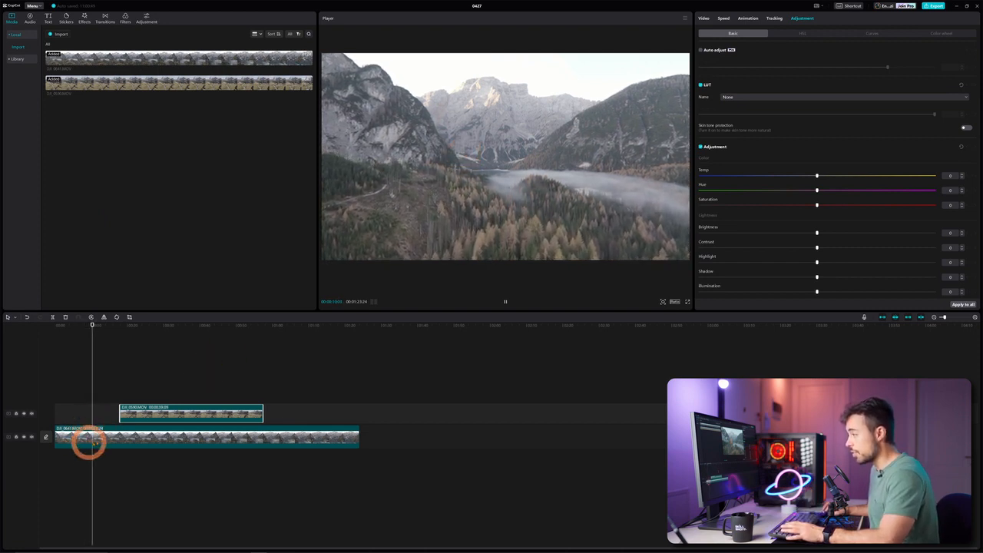
left_click(120, 326)
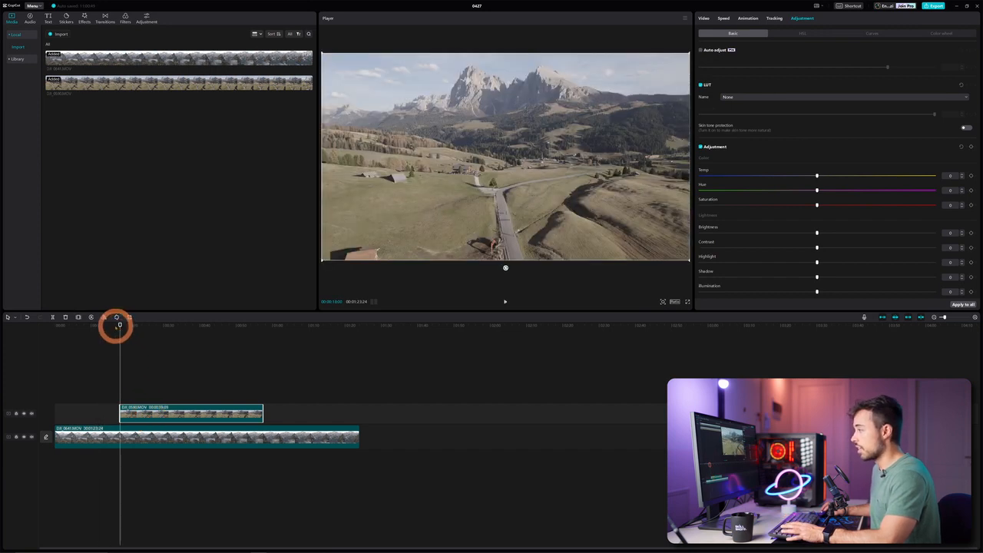
left_click(111, 327)
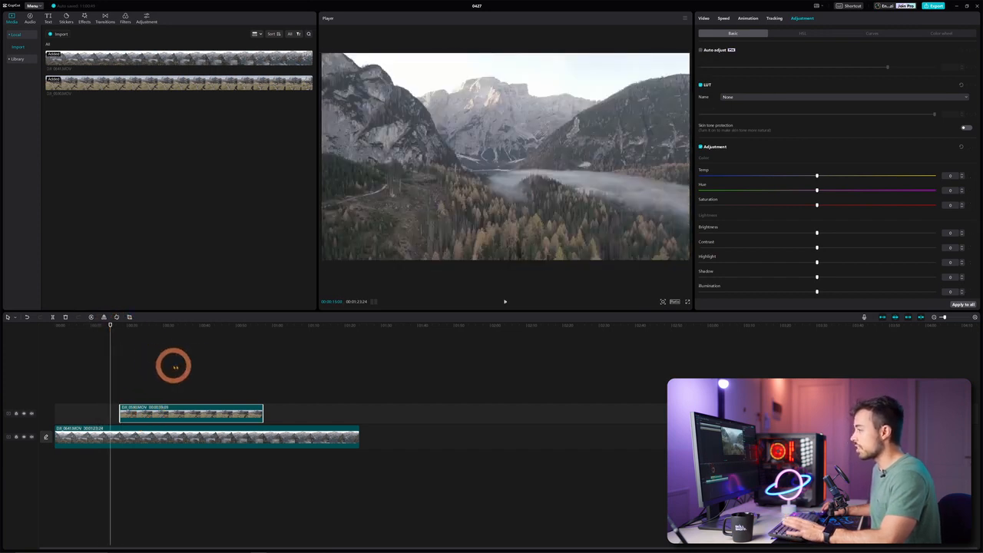
key("space")
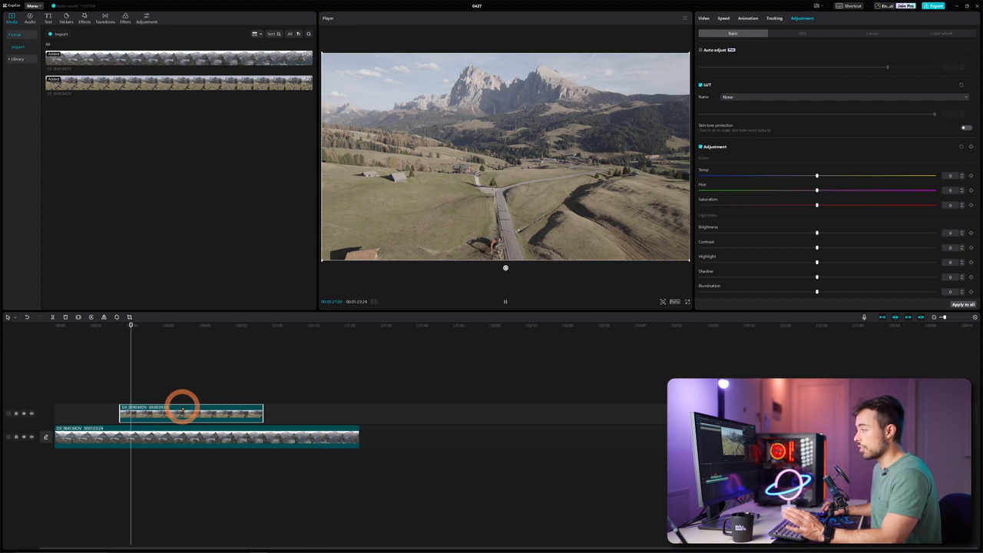
key("space")
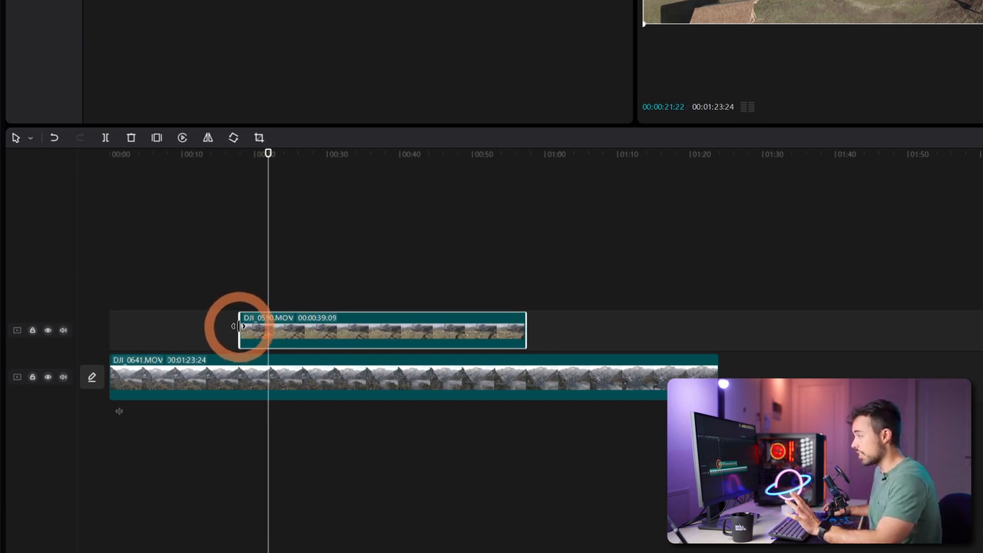
Trim the start of the upper DJI_0590.MOV clip to a duration of 00:00:24:05 and move it to the timeline's beginning
left_click_drag(237, 326, 282, 327)
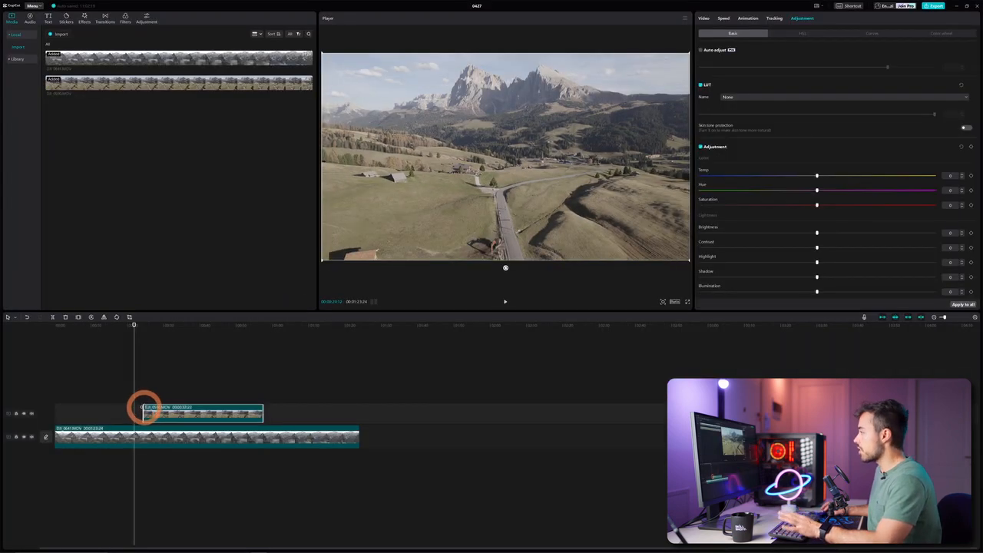
left_click_drag(145, 408, 177, 407)
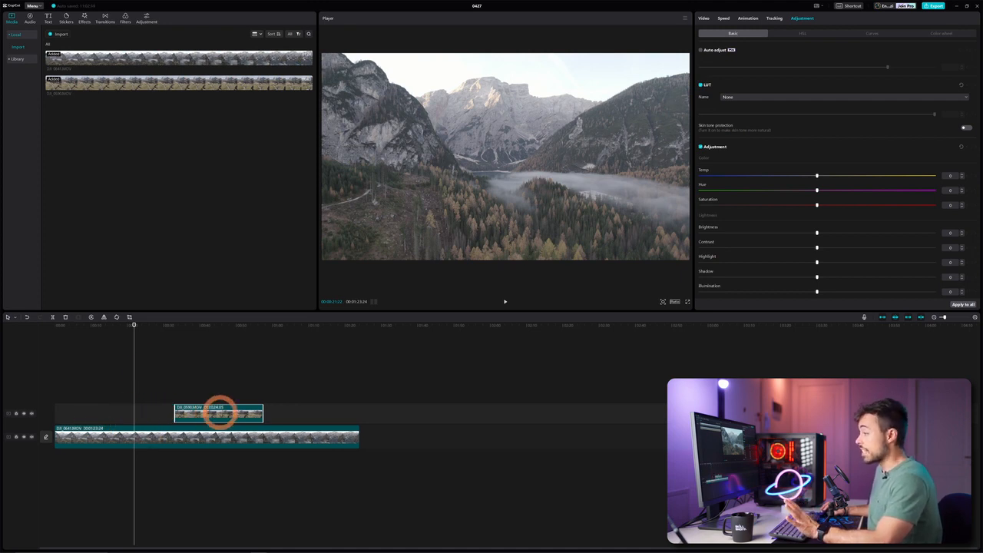
left_click_drag(219, 414, 98, 410)
Mark a 12-second range starting at 00:00:16 in the DJI_0590.MOV source media and place it on the upper track at about 00:49
left_click(100, 82)
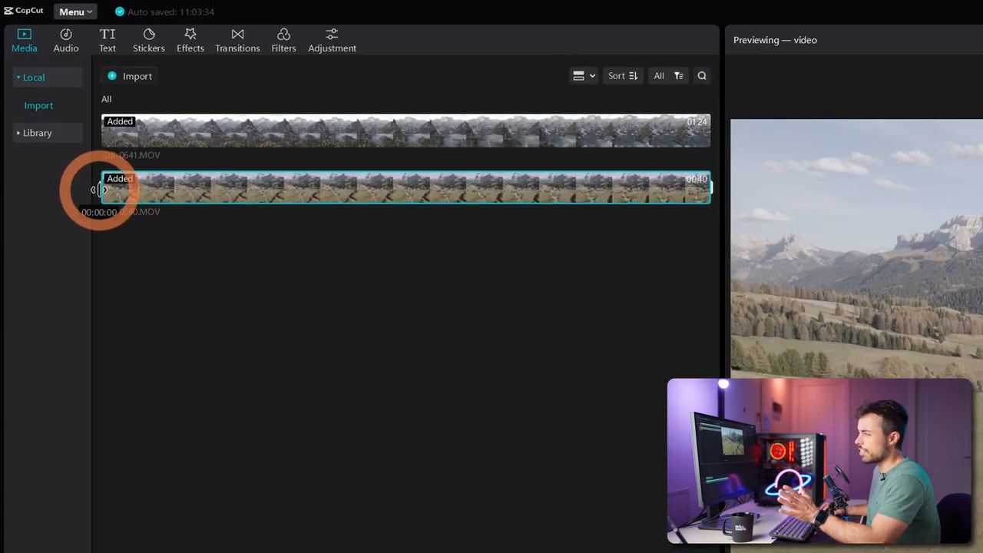
left_click_drag(100, 189, 342, 189)
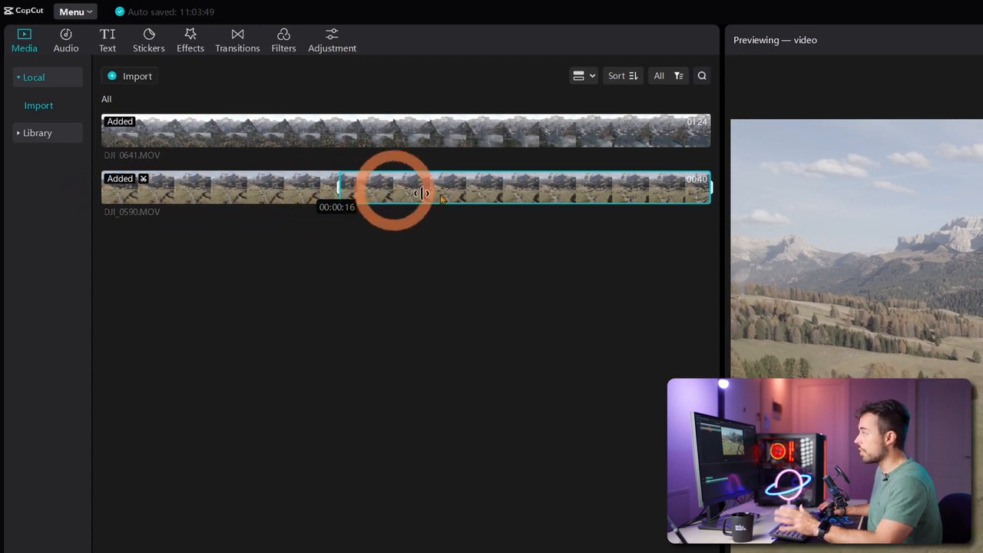
left_click_drag(710, 188, 524, 188)
left_click_drag(398, 198, 398, 198)
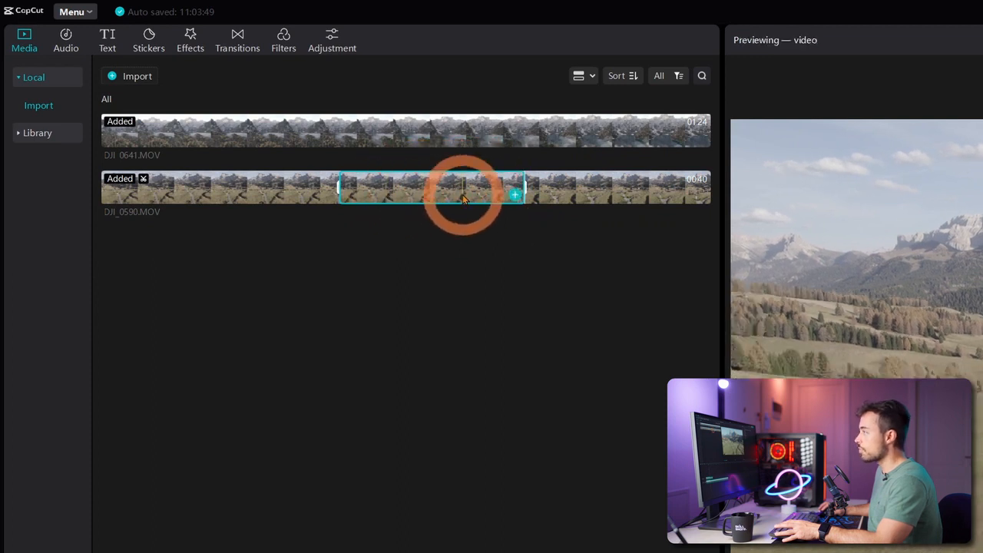
left_click_drag(463, 196, 247, 412)
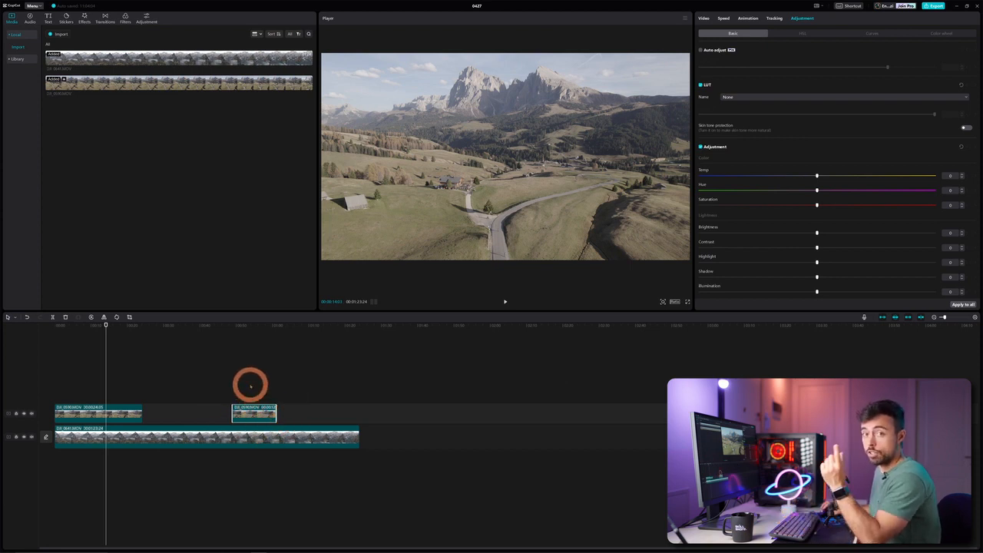
Place the marked DJI_0590.MOV range on the upper track again at about 01:13 and select the source media
left_click(209, 86)
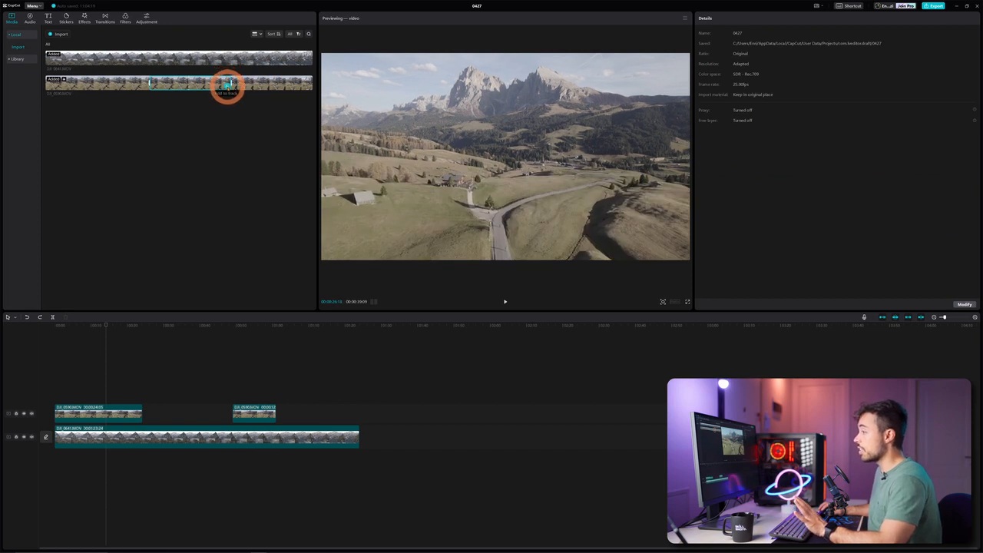
left_click_drag(227, 87, 339, 412)
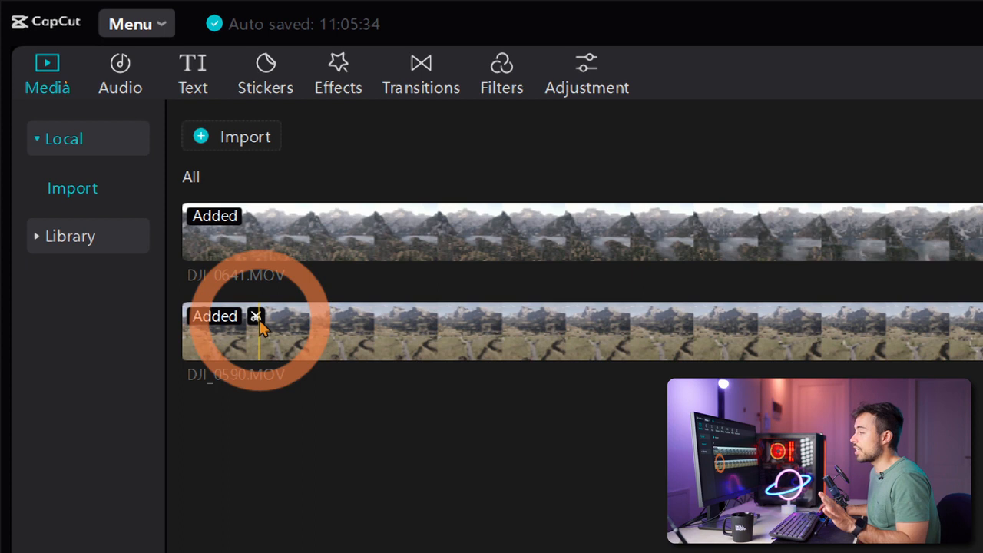
left_click(405, 329)
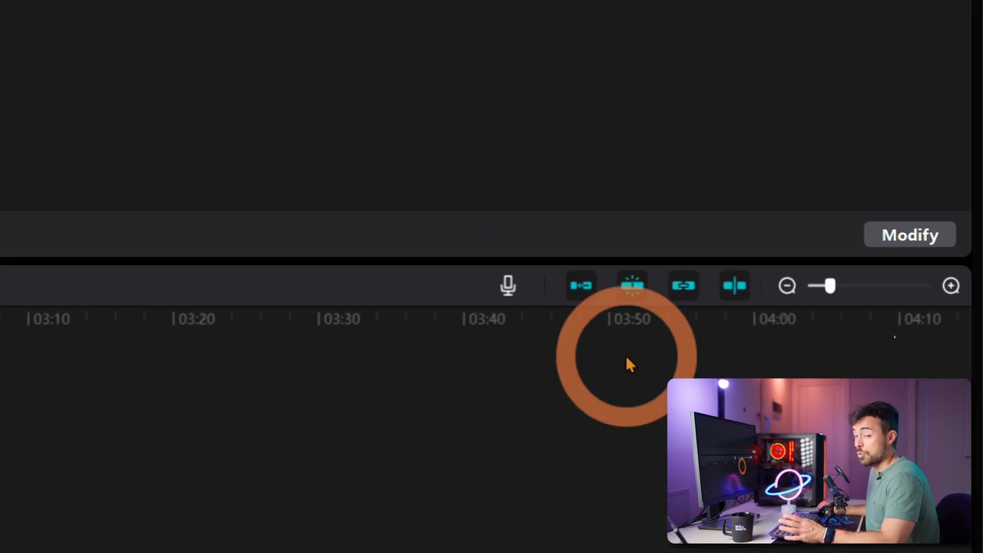
Open the voice-over recording window and move it over the player
left_click(509, 287)
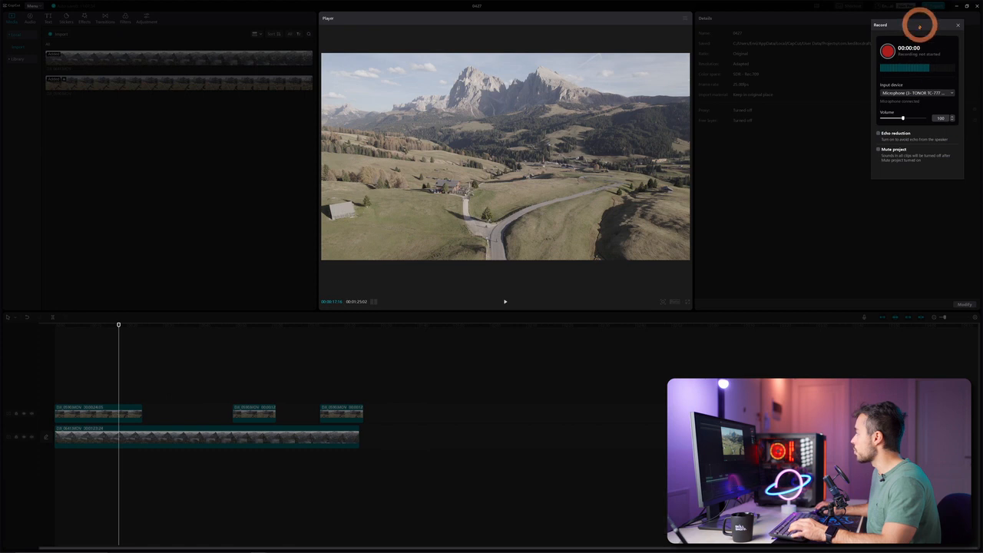
left_click_drag(918, 26, 461, 224)
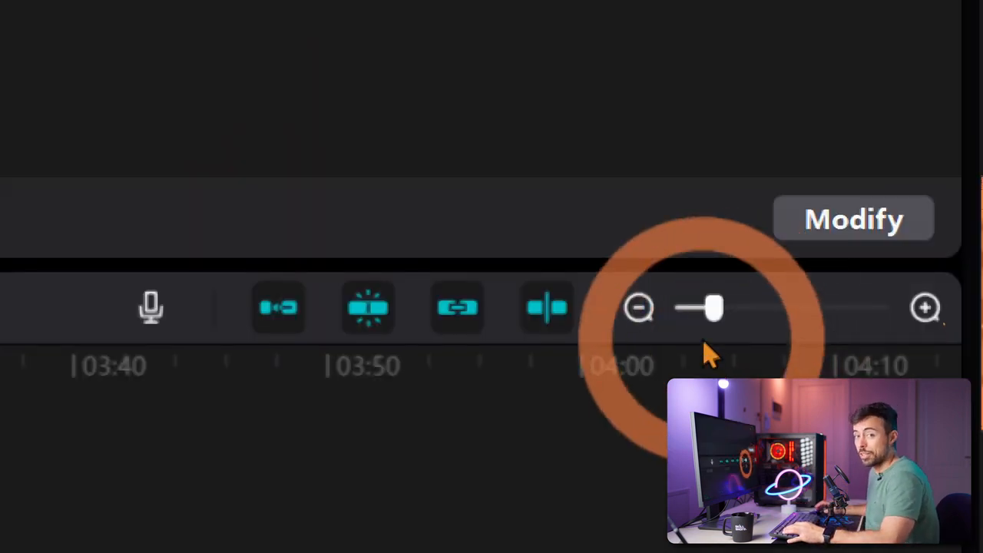
Turn off the main track magnet and shift the DJI_0641.MOV clip about 14 seconds later on the main track
mouse_move(718, 308)
left_mouse_down()
mouse_move(773, 313)
mouse_move(722, 315)
left_mouse_up()
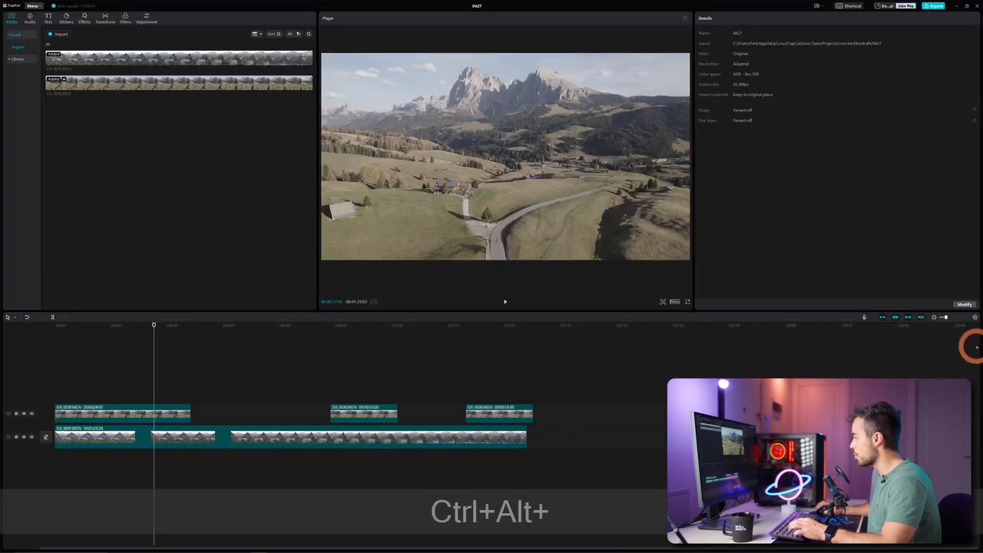
left_click_drag(946, 317, 959, 317)
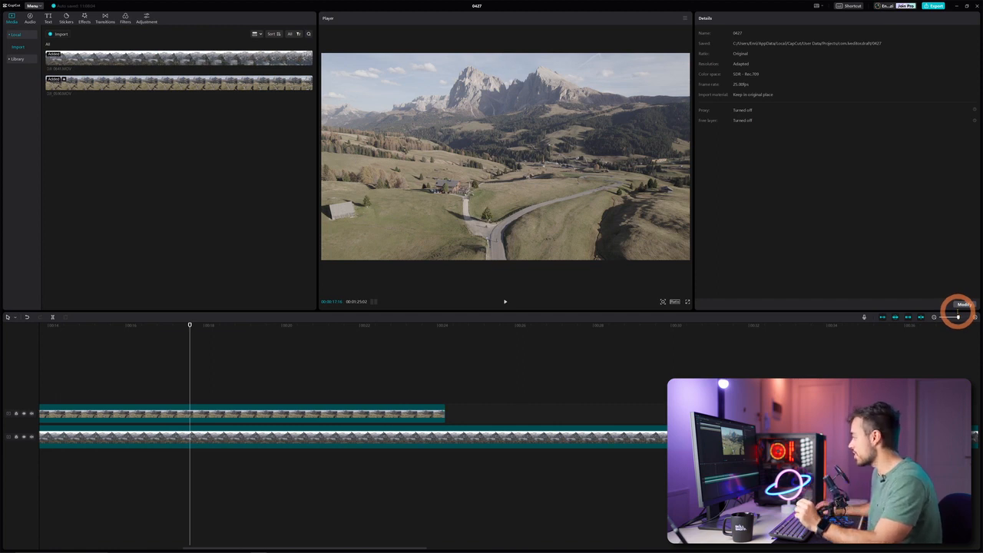
left_click_drag(959, 318, 945, 317)
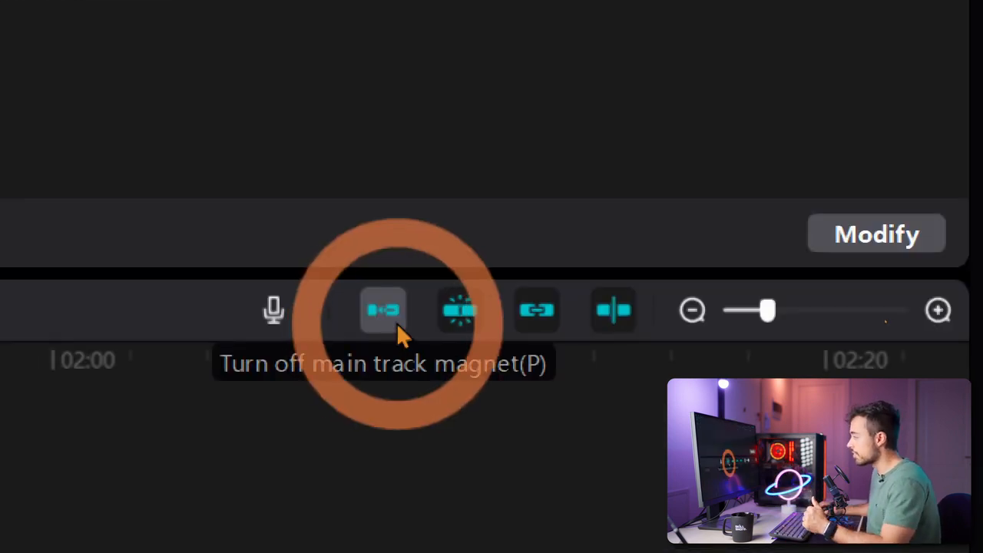
left_click(398, 325)
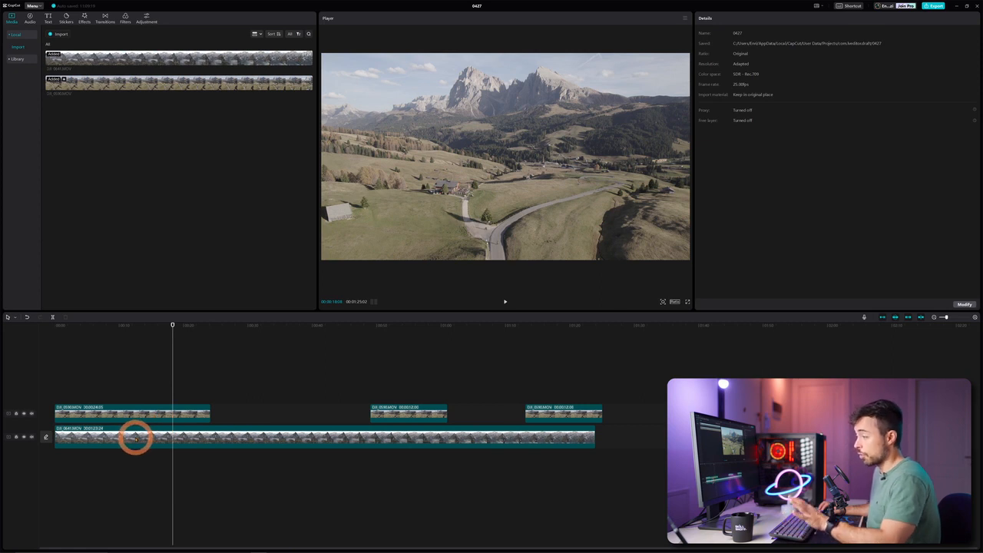
left_click_drag(135, 438, 235, 436)
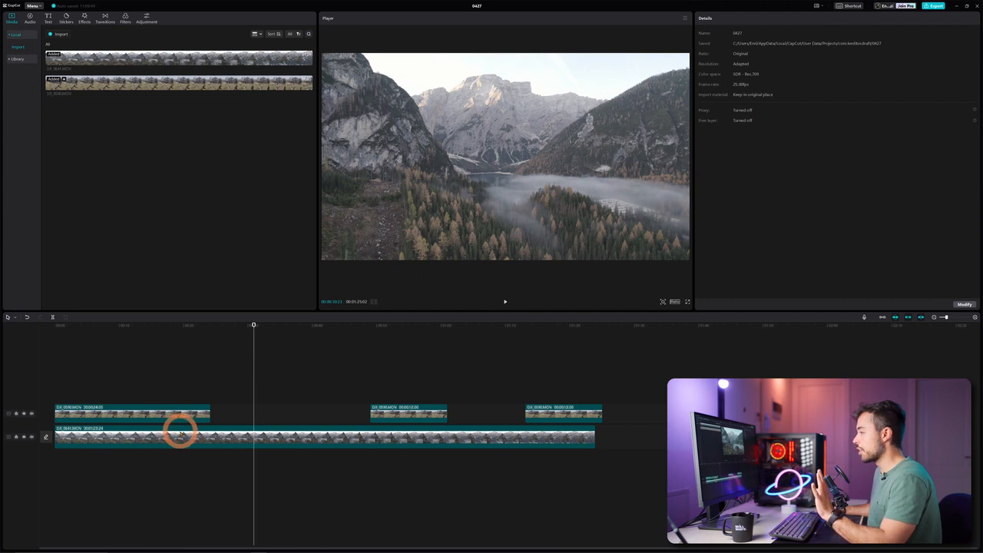
left_click_drag(170, 438, 258, 438)
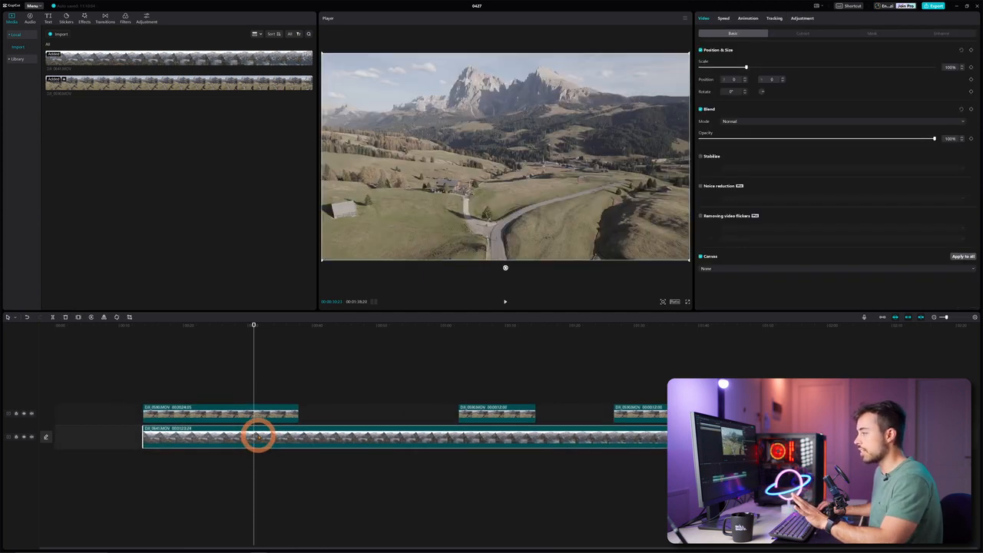
left_click_drag(109, 397, 66, 462)
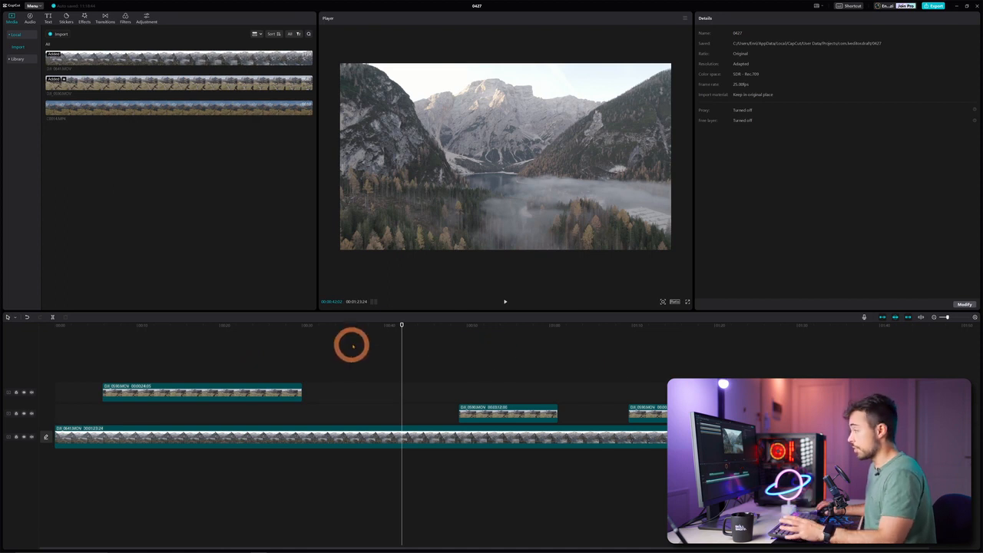
Cut the first DJI_0590.MOV clip on the top track with the Split tool so its first piece lasts 00:00:06:18
left_click_drag(401, 325, 190, 326)
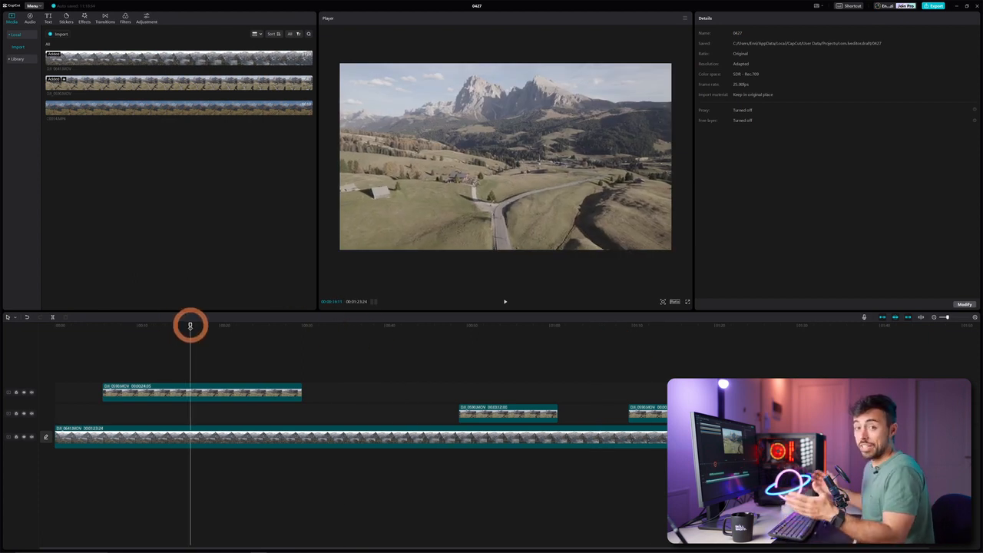
left_click_drag(190, 325, 173, 325)
left_click(181, 392)
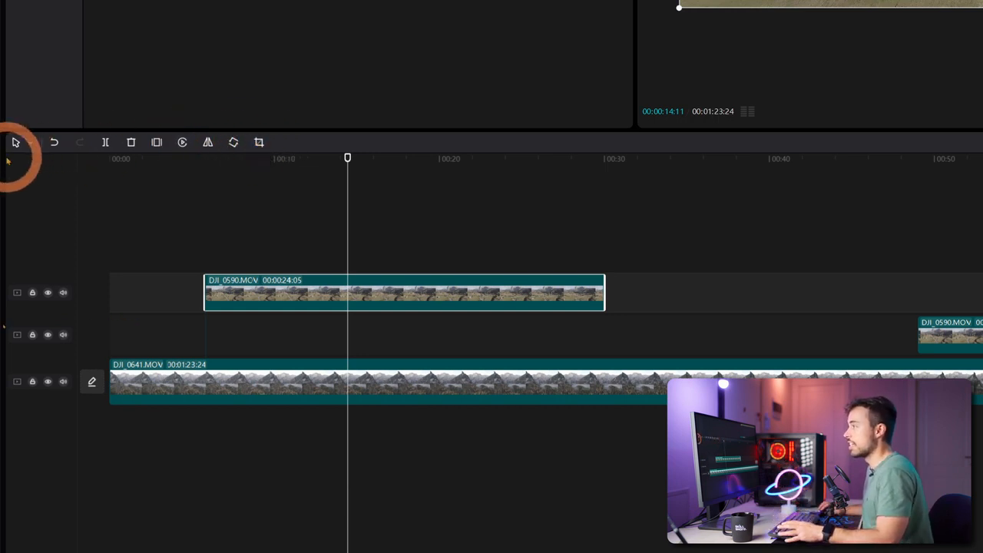
left_click(32, 146)
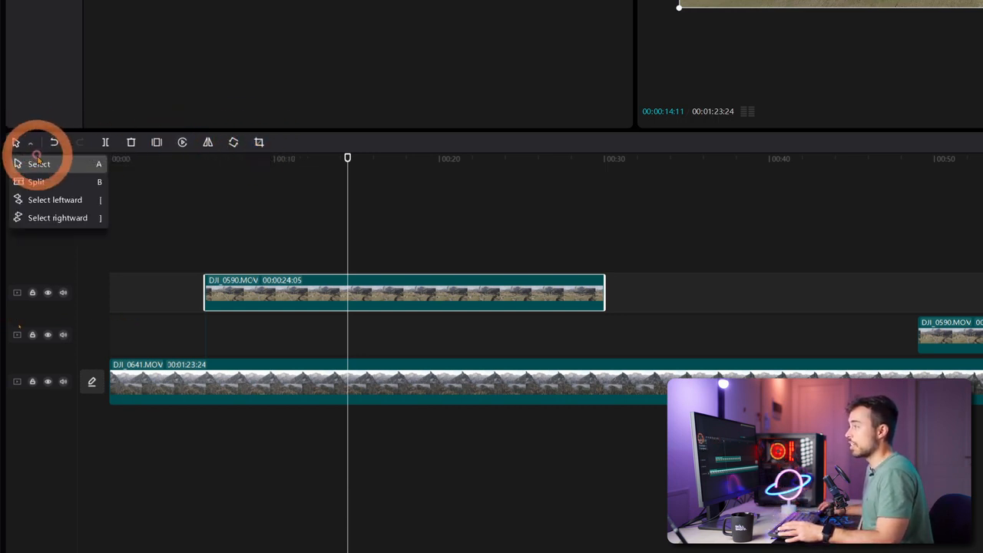
left_click(78, 184)
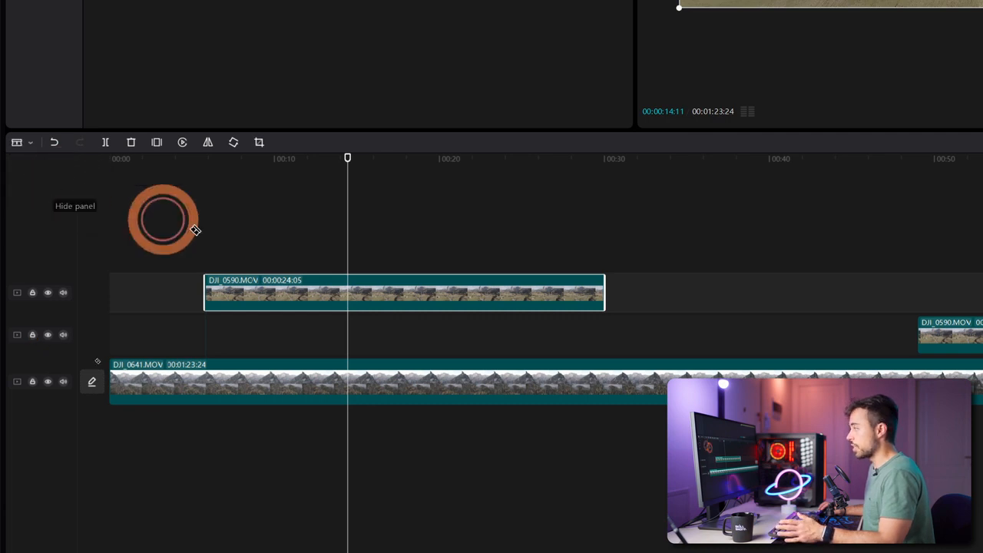
left_click(316, 296)
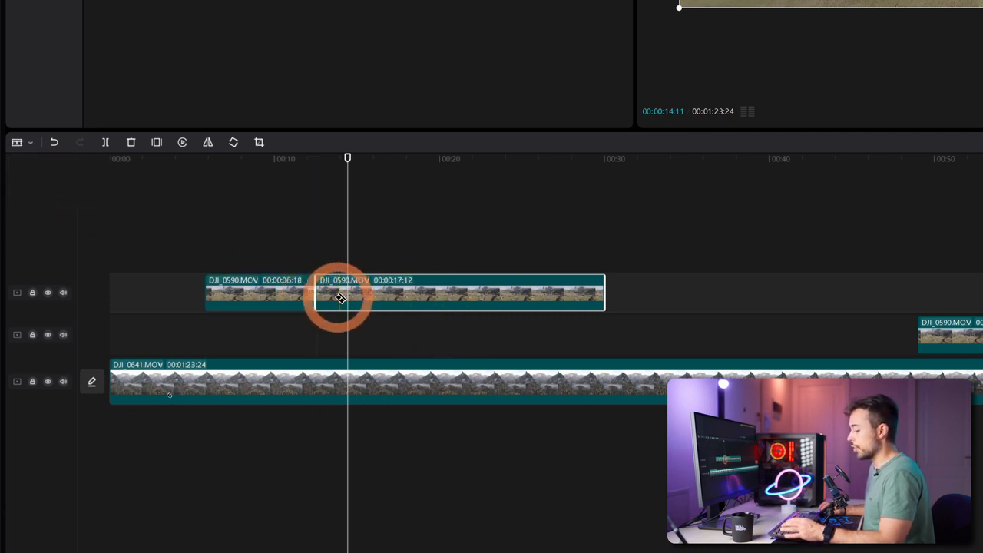
Move the two split DJI_0590.MOV pieces apart on the top track, leaving a gap of about two seconds between them
key("a")
left_click(281, 293)
left_click(328, 297)
left_click(265, 292)
left_click(340, 294)
left_click(275, 291)
left_click_drag(340, 295, 390, 295)
left_click_drag(238, 292, 260, 293)
left_click_drag(423, 293, 433, 294)
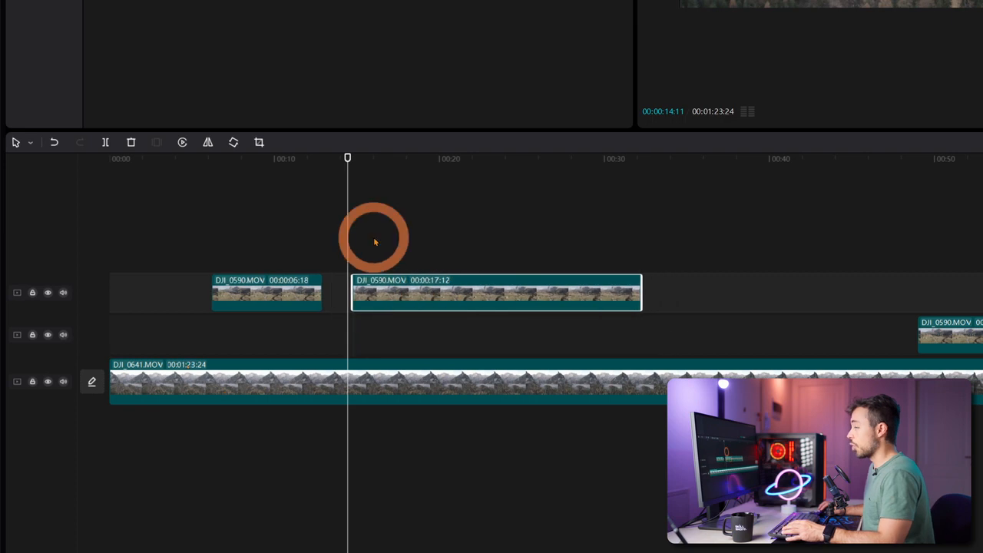
Split the longer DJI_0590.MOV piece on the top track at about 00:22, 00:26 and 00:29
key("b")
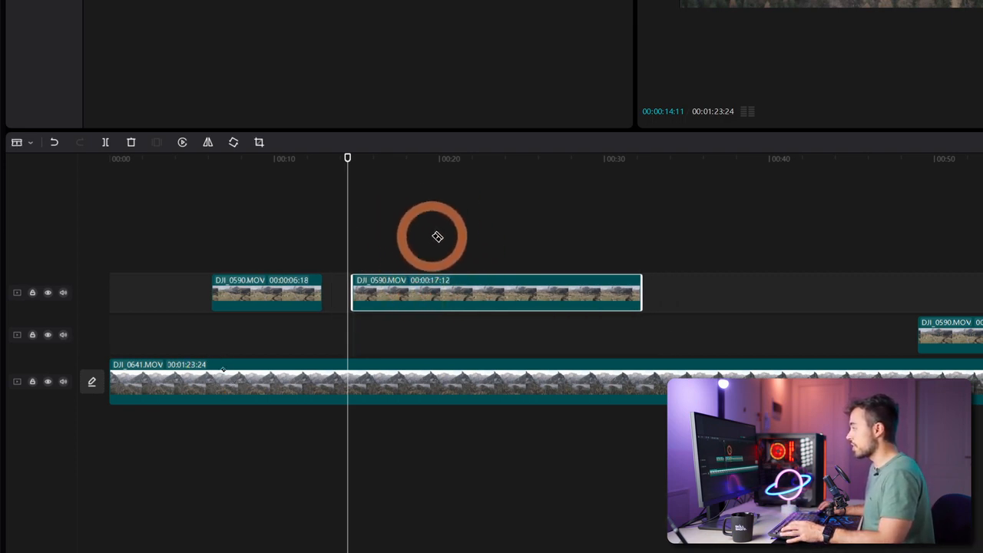
left_click(474, 292)
left_click(546, 295)
left_click(593, 293)
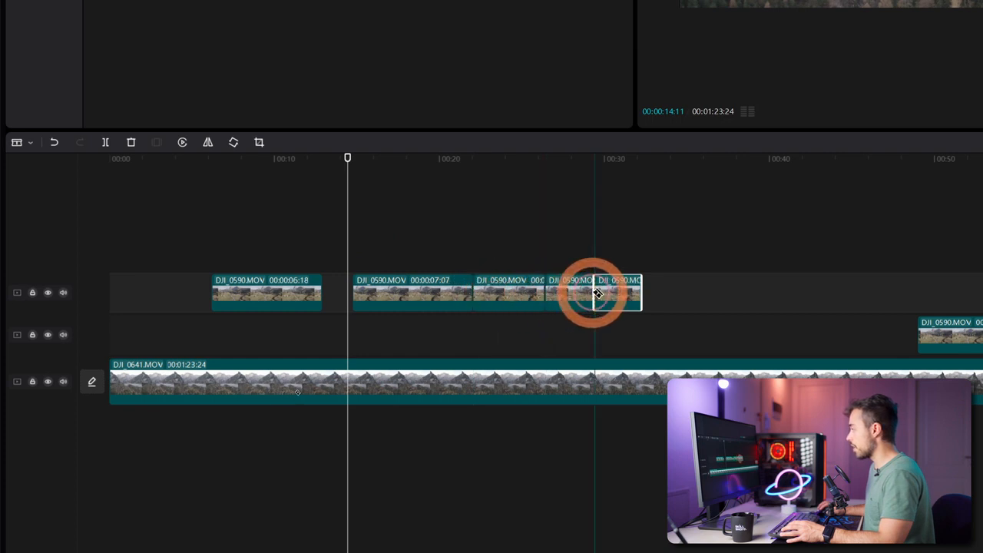
Move the last three DJI_0590.MOV pieces later on the top track so that gaps separate all the pieces
key("a")
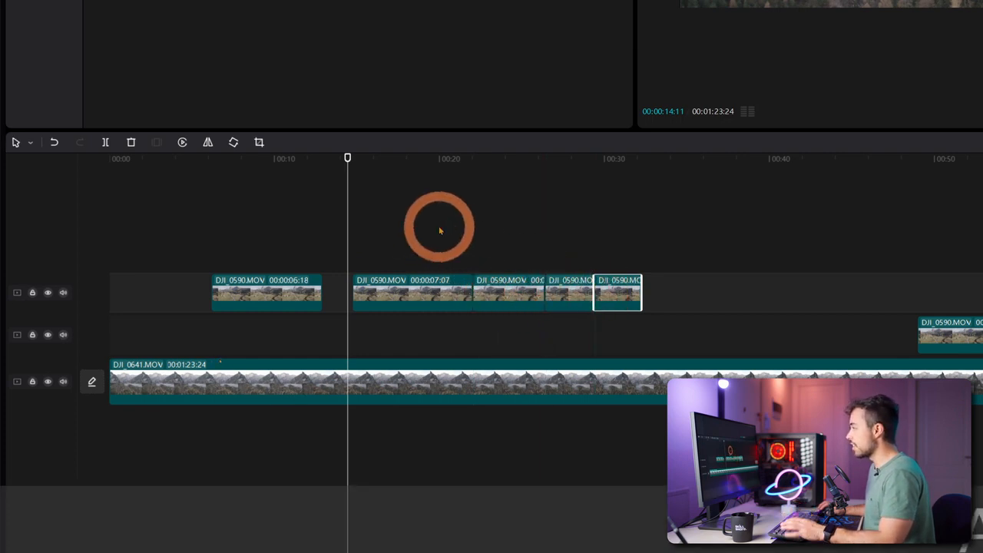
left_click(290, 286)
left_click(468, 290)
left_click(508, 290)
left_click(573, 290)
left_click_drag(628, 291, 690, 293)
left_click_drag(554, 294, 578, 294)
left_click_drag(495, 292, 509, 291)
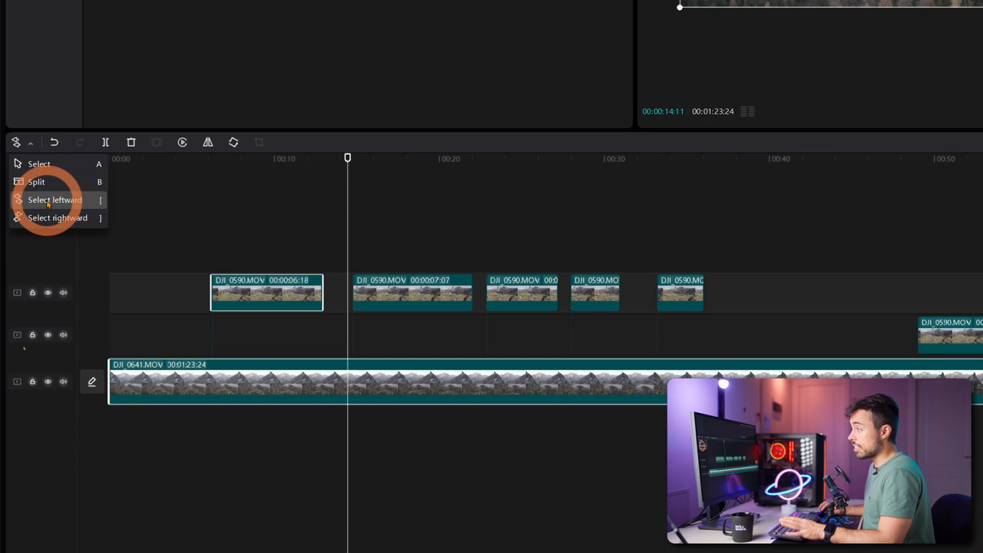
Select all clips up to about 00:18 with Select leftward, and those from that point onward with Select rightward
left_click(54, 200)
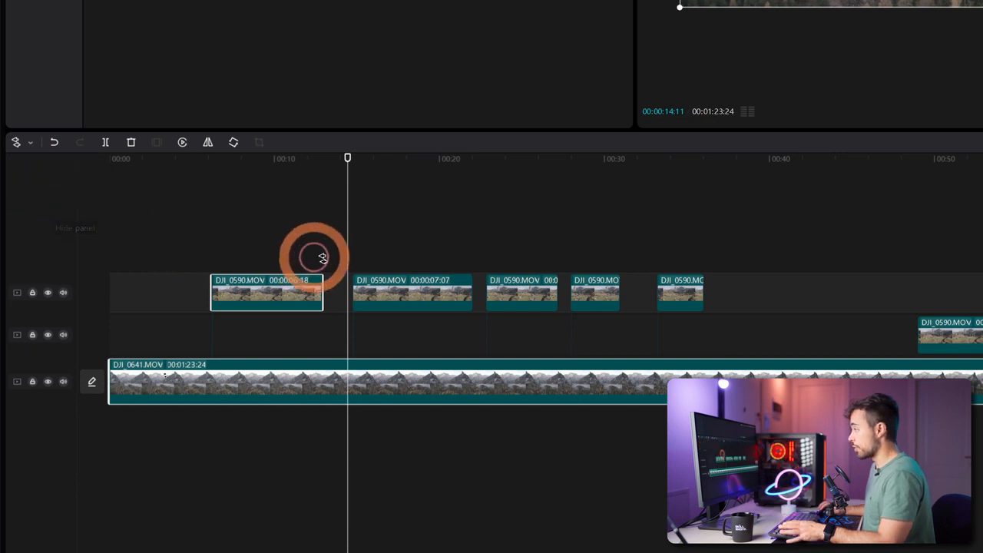
left_click(413, 231)
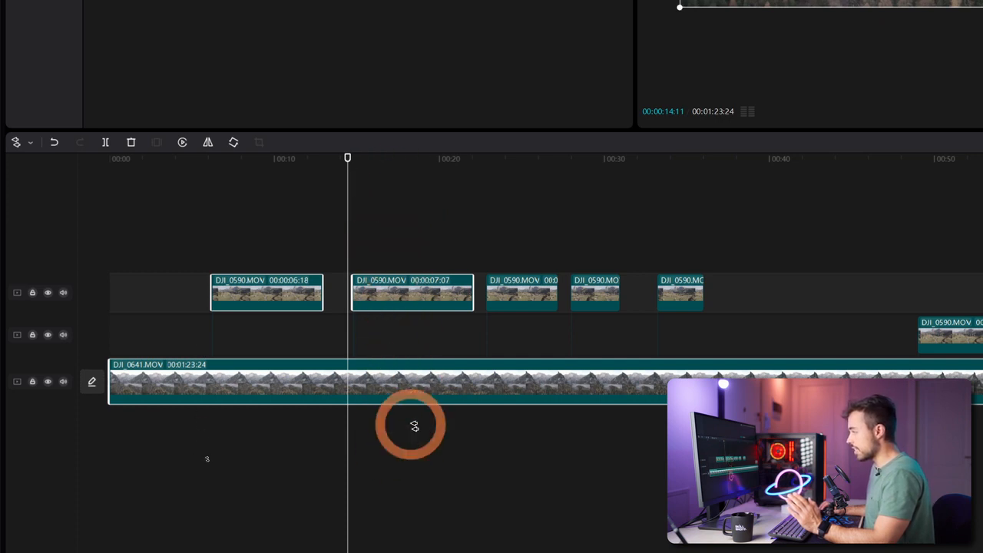
left_click(22, 143)
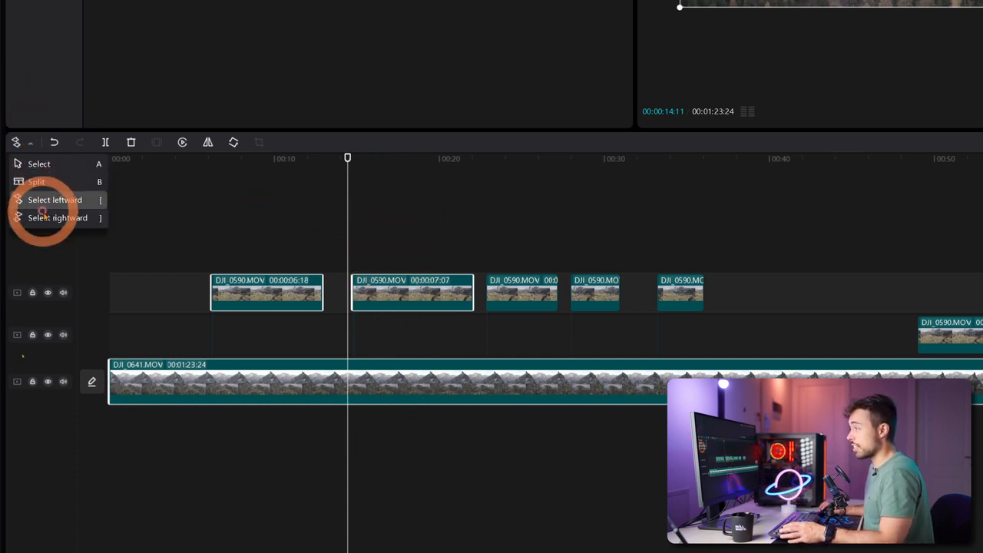
left_click(48, 217)
left_click(416, 212)
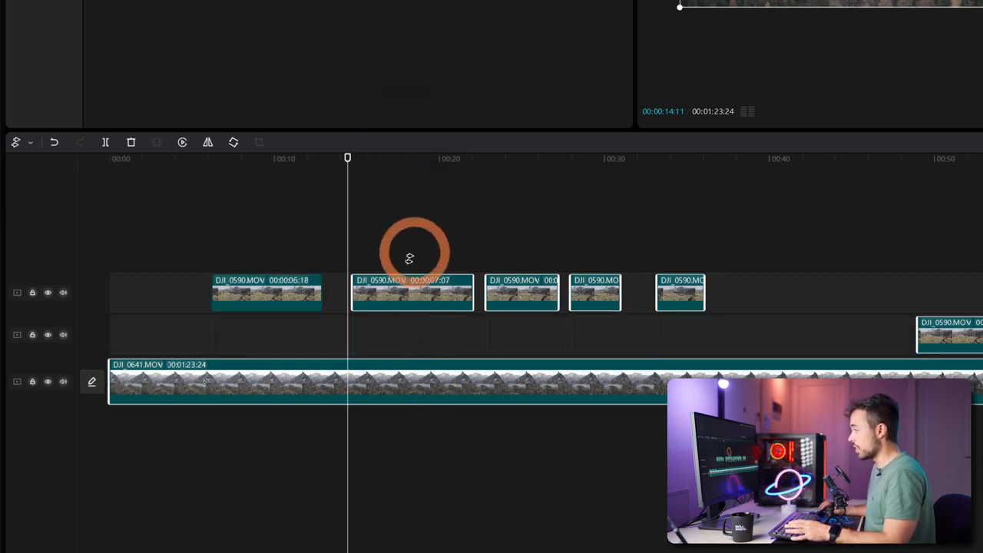
Cut off the second DJI_0590.MOV piece after 00:00:17:02 and move the remaining part up against the following piece
left_click(21, 143)
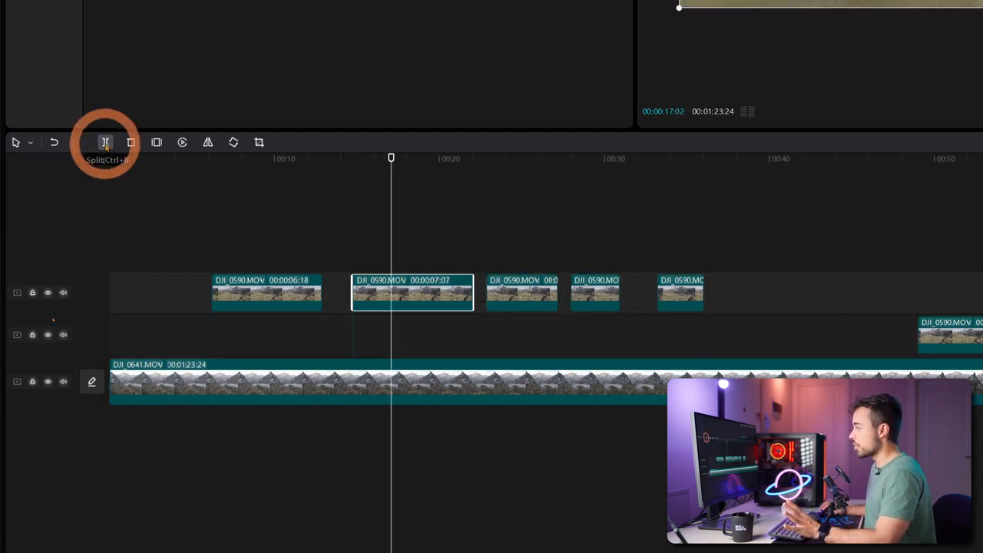
left_click(105, 143)
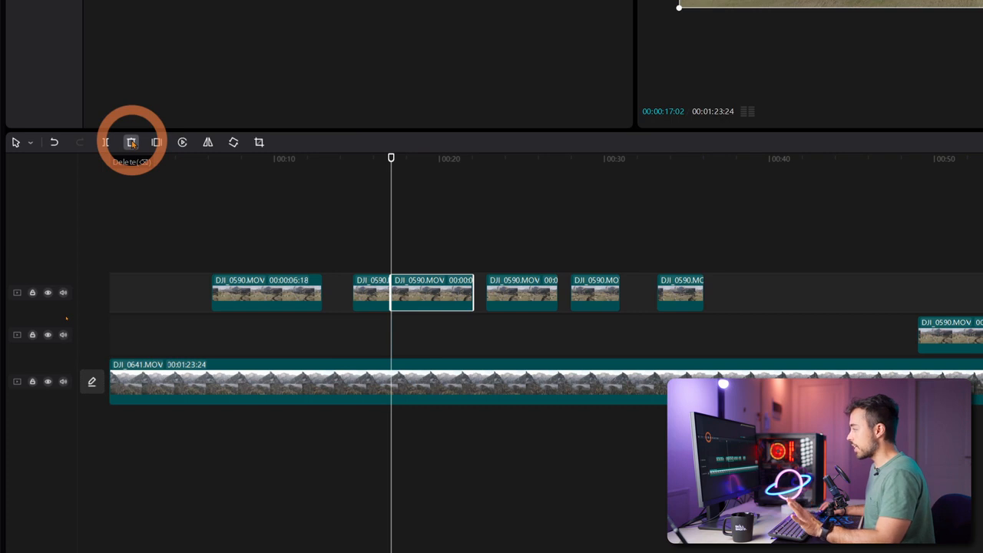
left_click(131, 142)
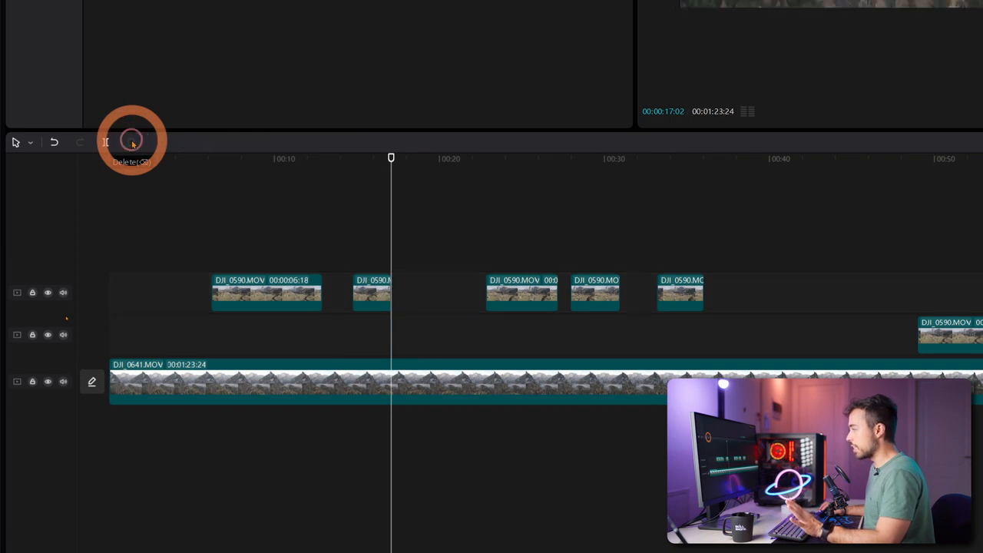
left_click(373, 290)
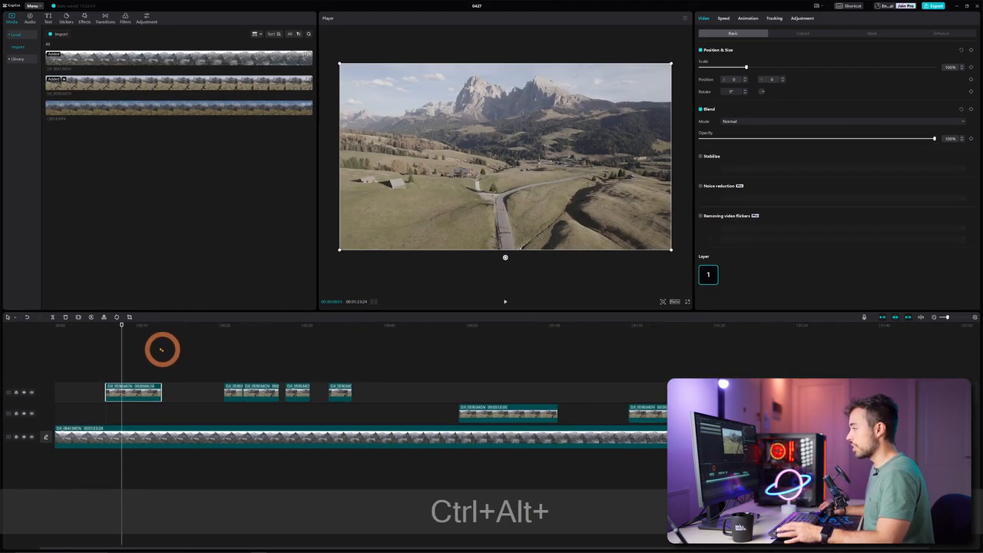
Insert a freeze frame at 00:00:08:14 in the first DJI_0590.MOV piece on the top track
left_click(161, 350)
mouse_move(120, 326)
left_mouse_down()
mouse_move(154, 326)
mouse_move(126, 325)
left_mouse_up()
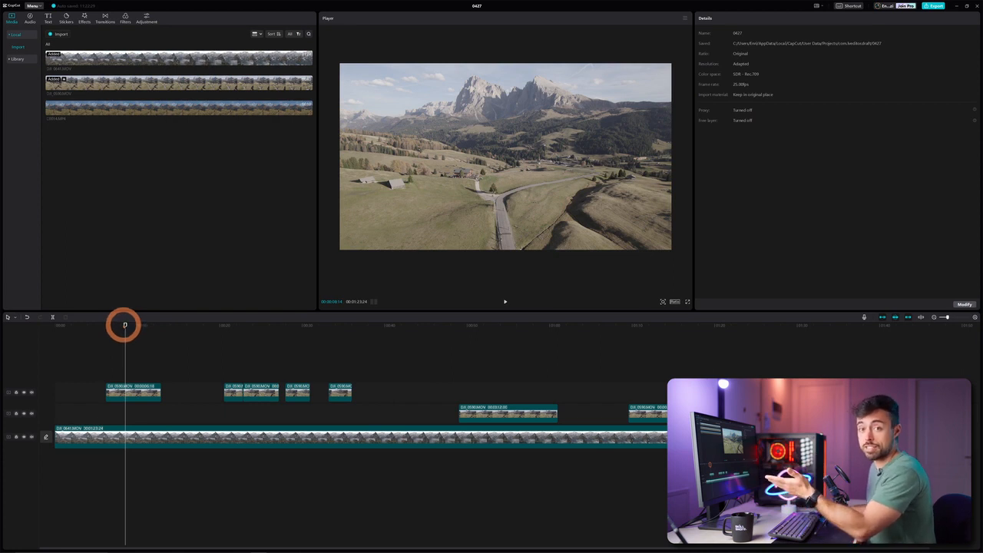
left_click(131, 391)
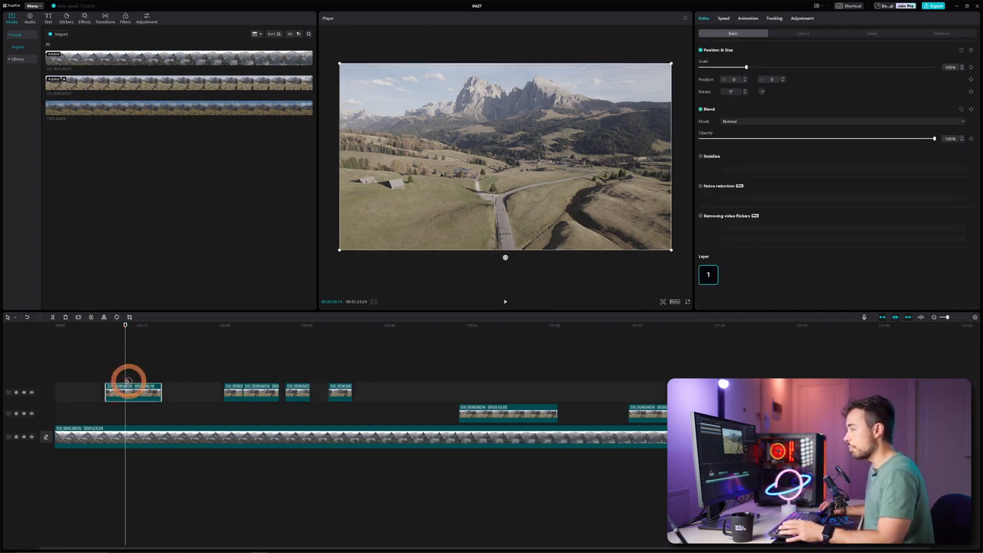
left_click(78, 318)
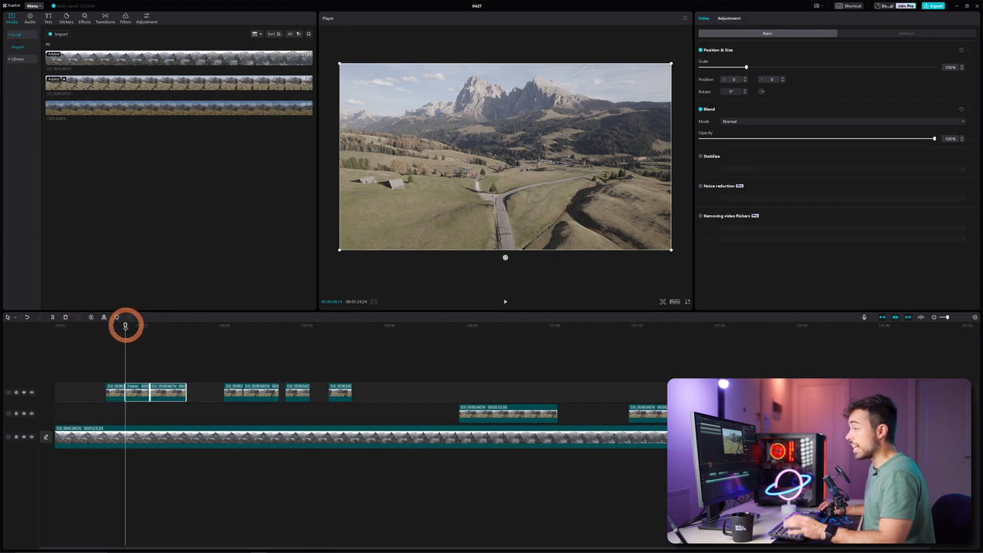
Examine the freeze segment by selecting it and scrubbing the playhead across it into the following DJI_0590.MOV piece
left_click(135, 390)
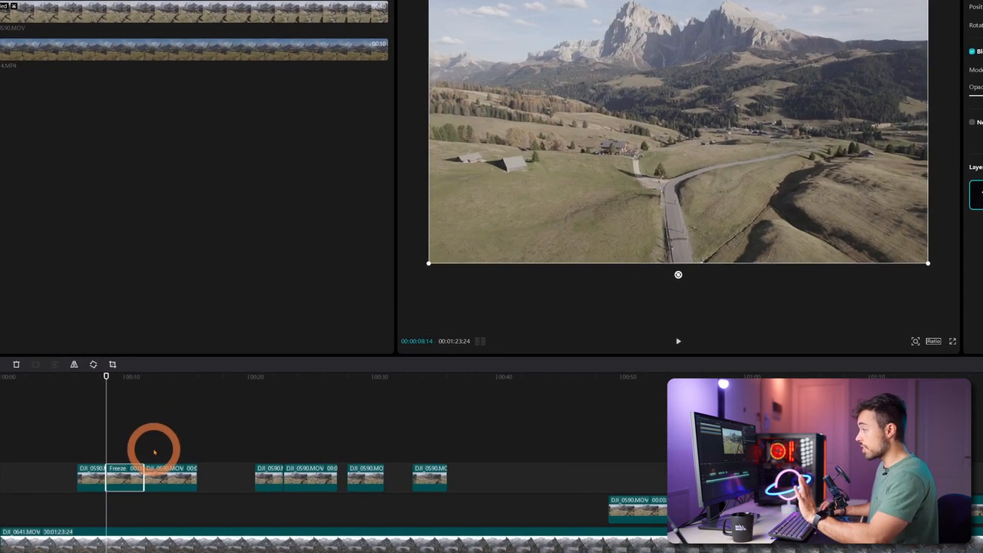
left_click(137, 379)
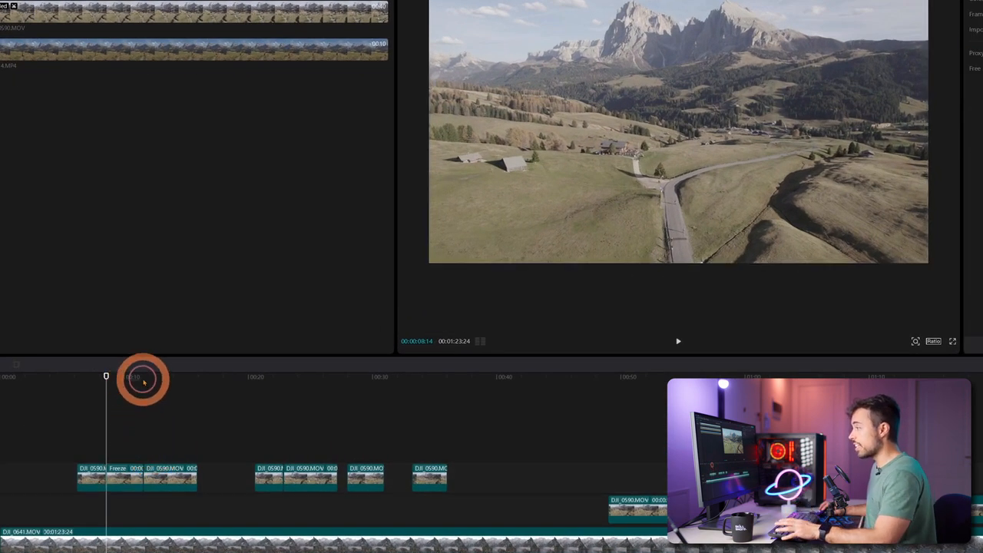
left_click_drag(137, 382, 193, 378)
left_click(167, 471)
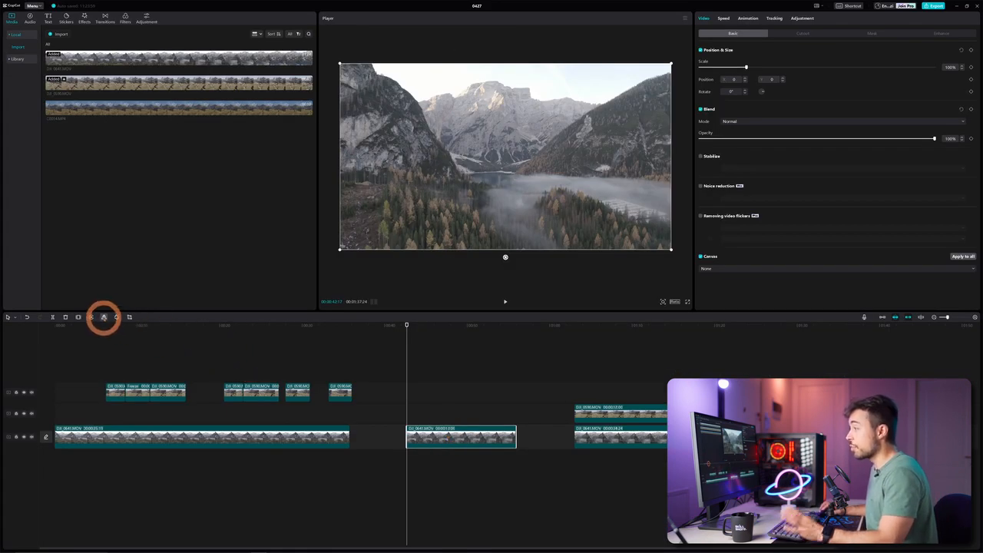
Reverse the middle DJI_0641.MOV clip on the main track and play it back from its start
mouse_move(405, 325)
left_mouse_down()
mouse_move(512, 329)
mouse_move(406, 331)
left_mouse_up()
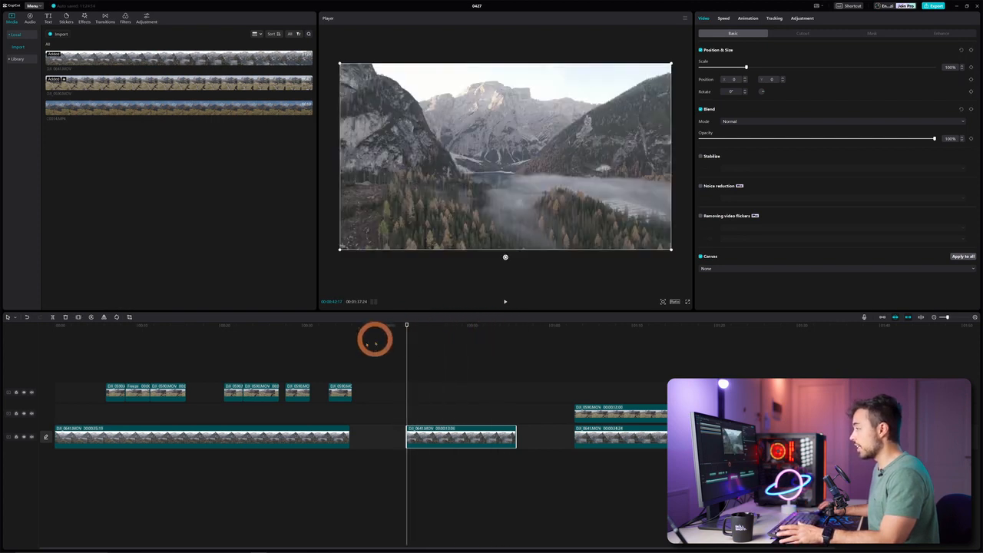
left_click(90, 317)
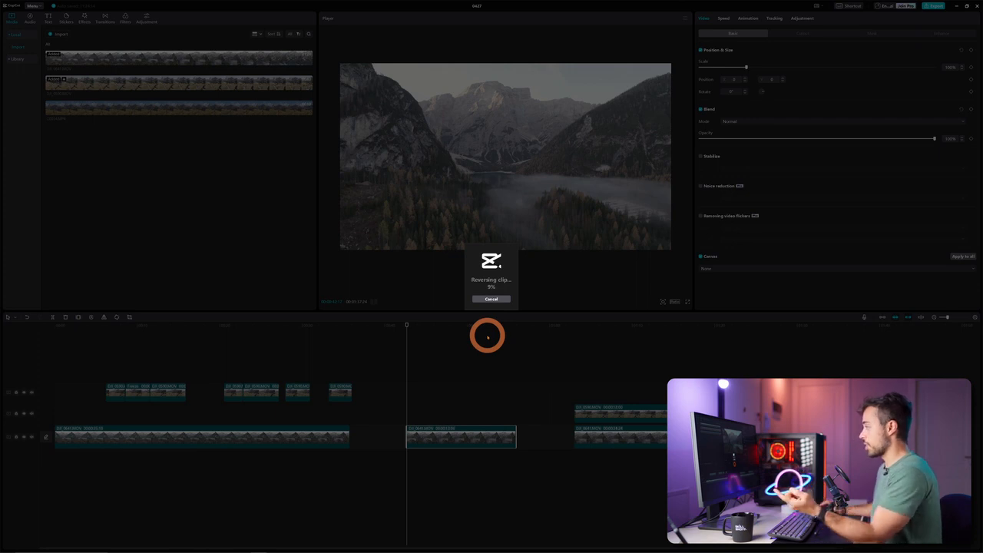
key("space")
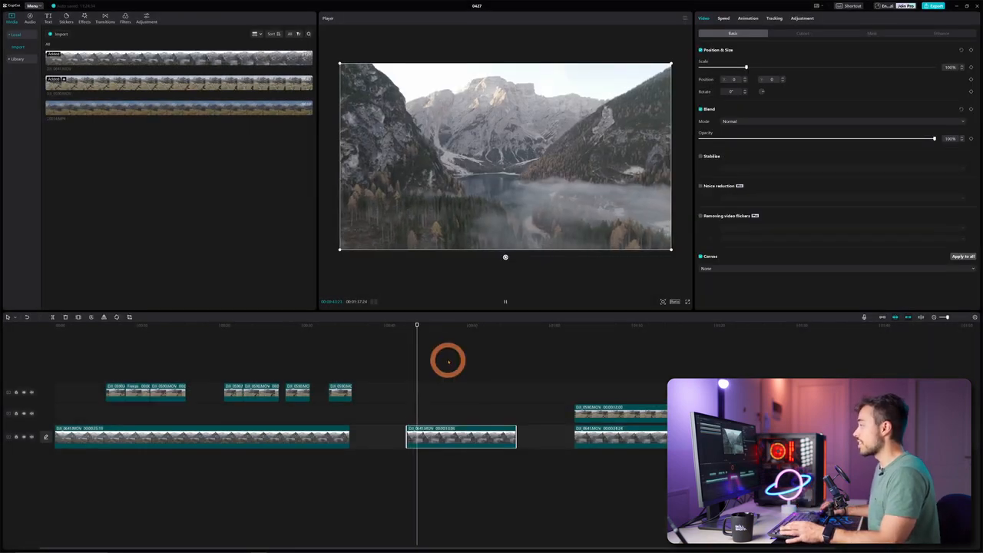
key("space")
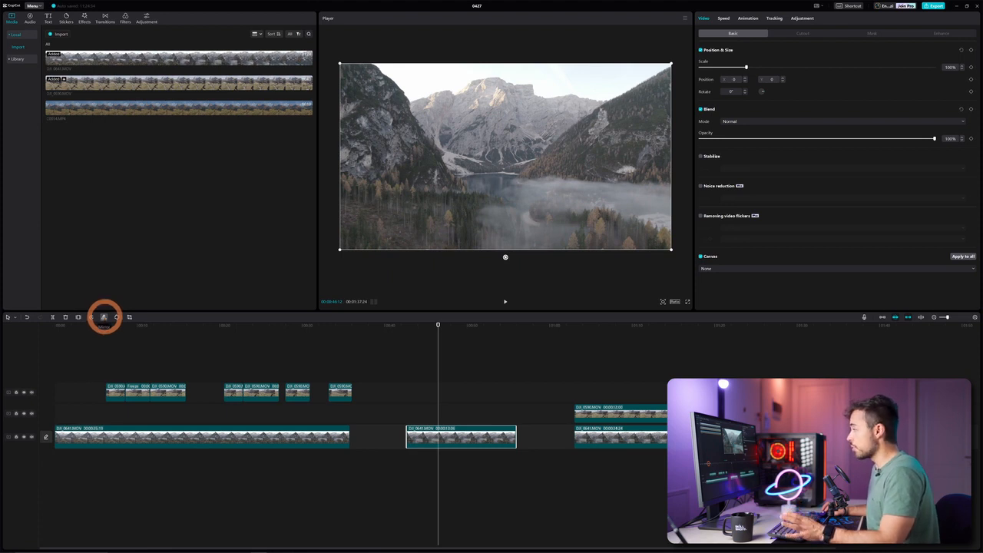
Mirror the middle DJI_0641.MOV clip and rotate it in full turns to 720°
left_click(104, 316)
left_click(104, 316)
left_click(104, 317)
left_click(104, 316)
left_click(104, 316)
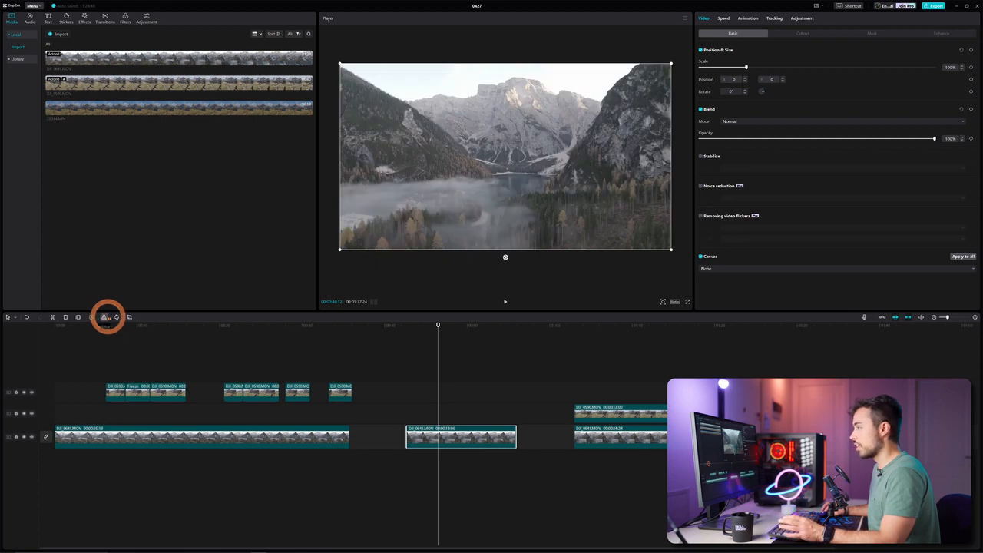
left_click(117, 317)
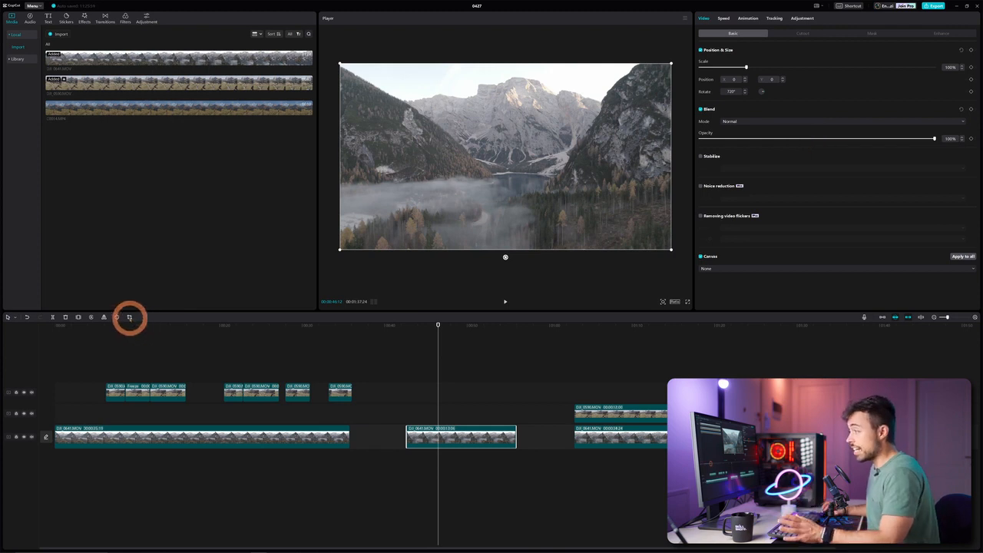
Crop the middle DJI_0641.MOV clip freely to a tall portrait area around the mountain peak and lake
left_click(129, 317)
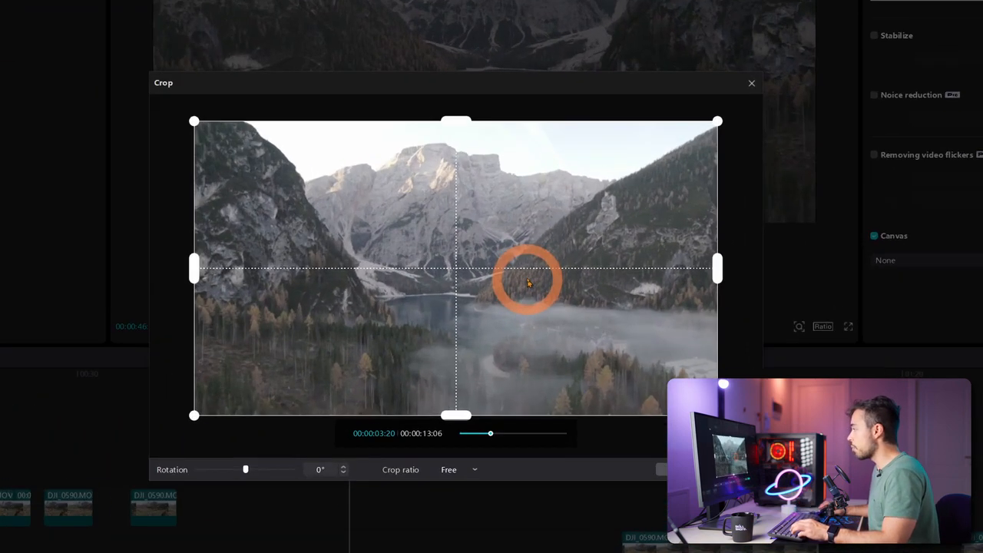
left_click_drag(193, 121, 247, 148)
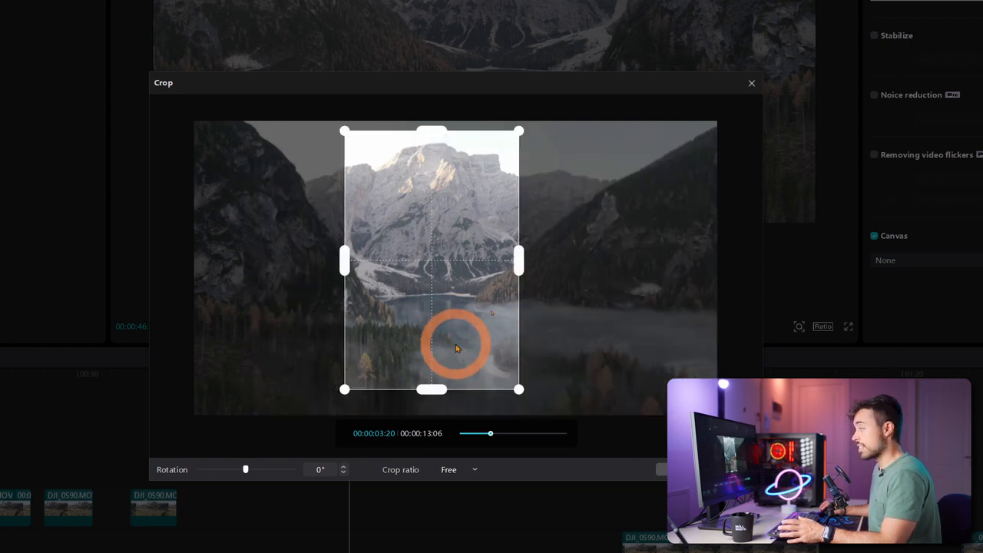
left_click_drag(454, 345, 452, 366)
left_click_drag(519, 390, 524, 400)
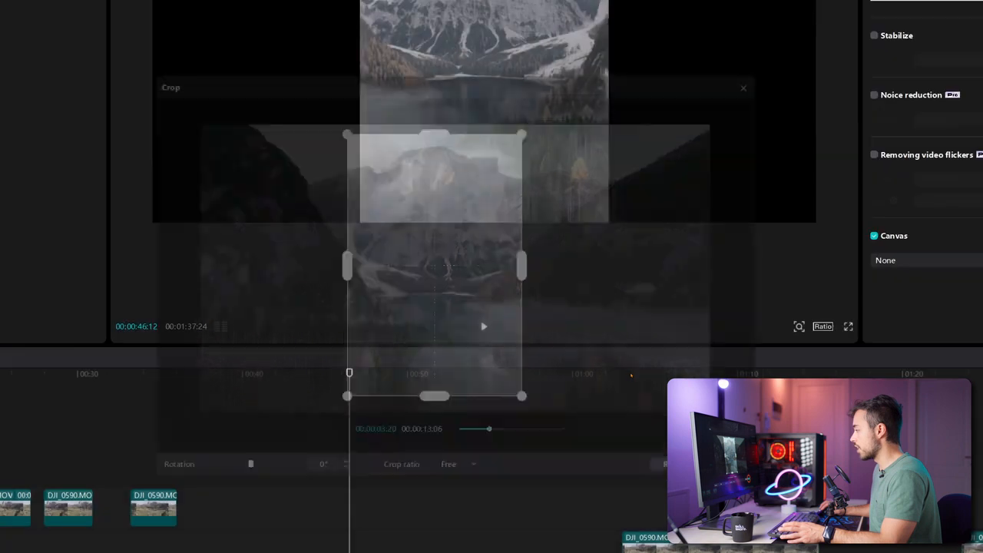
left_click(321, 389)
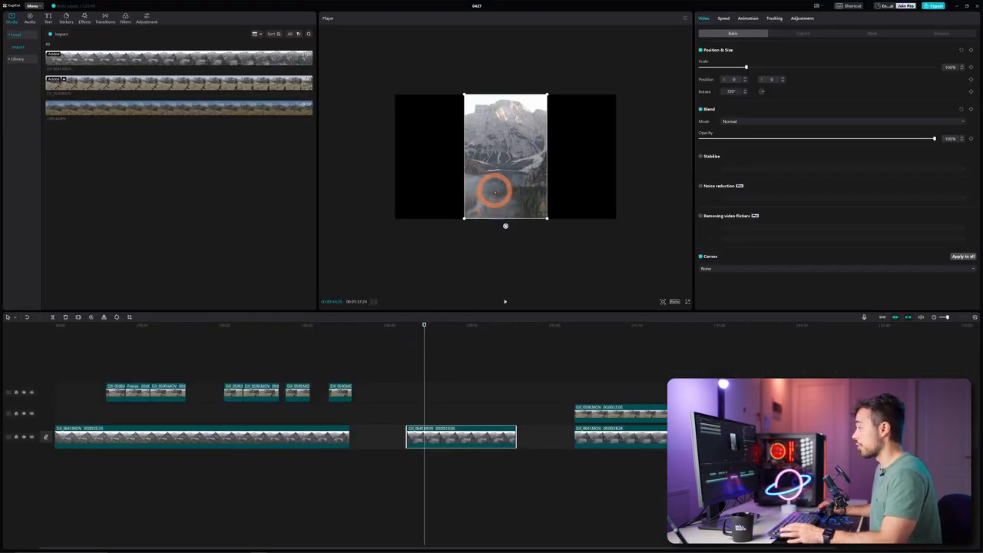
Add overlay items above the video clips: a default text, the yellow outlined arrow sticker and the Inception filter
left_click(126, 59)
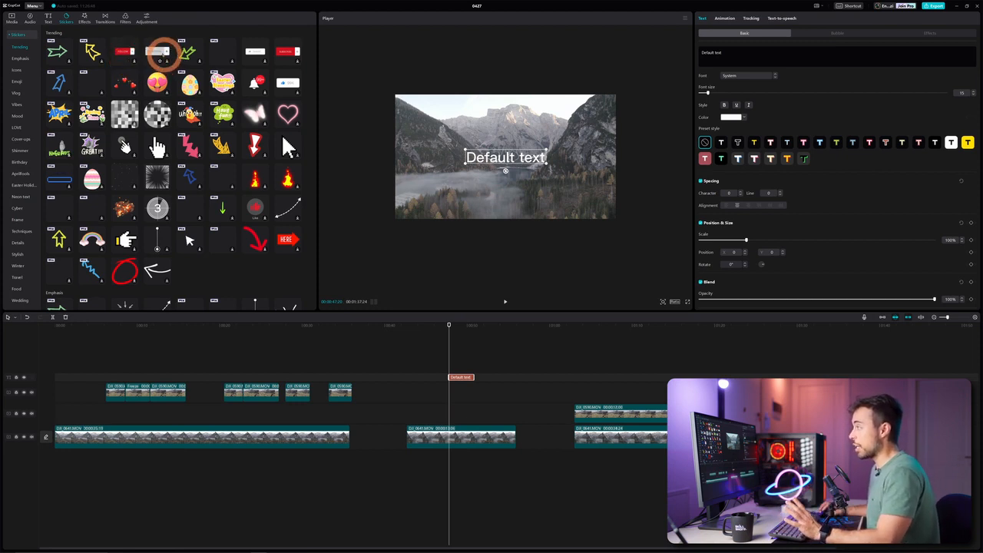
left_click(101, 54)
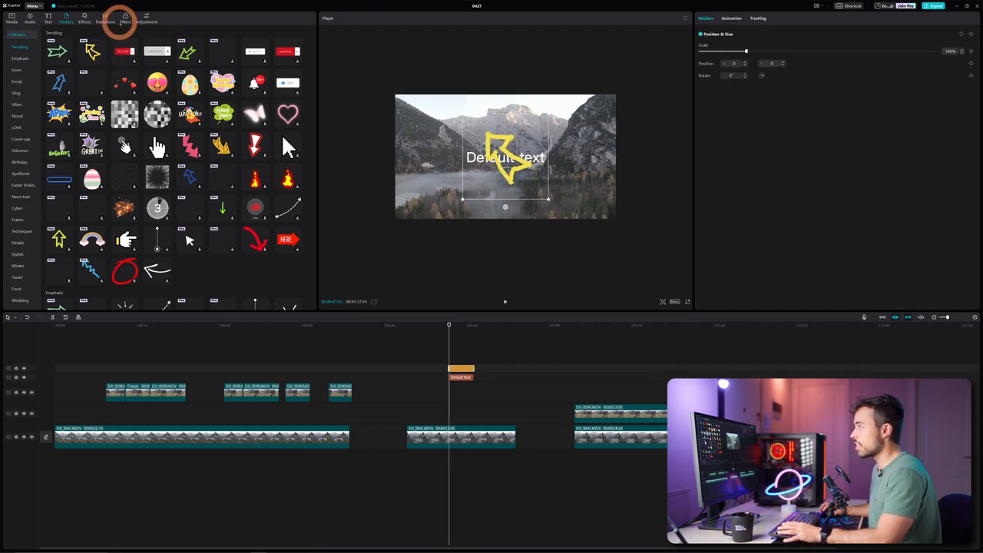
left_click(84, 17)
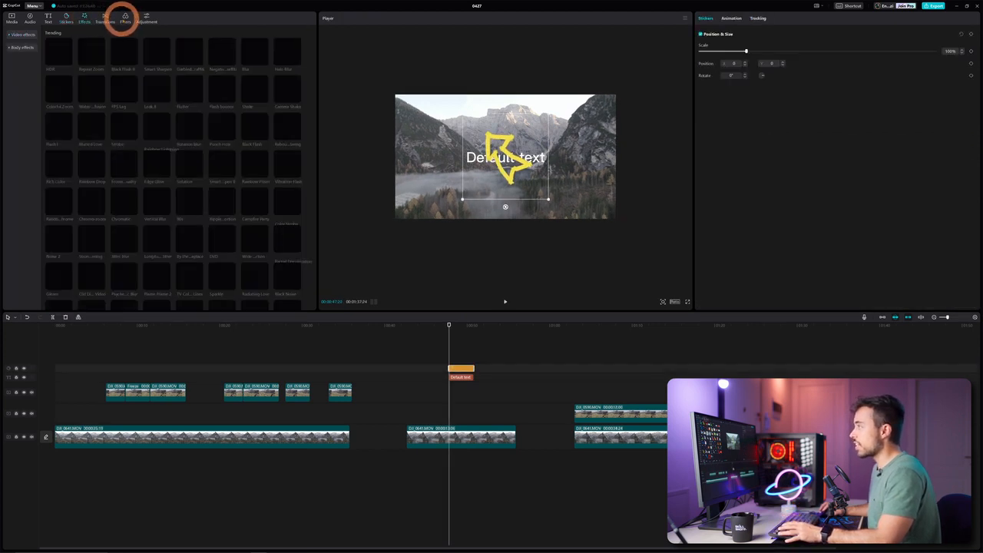
left_click(124, 17)
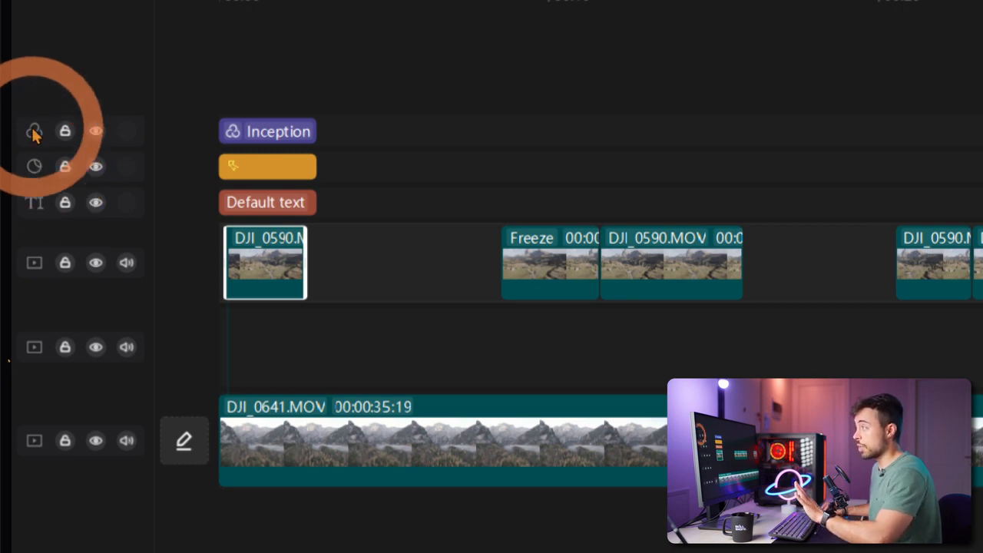
Toggle the lock and visibility of the Inception filter track on and off, and mute the track holding the split DJI_0590.MOV pieces
left_click(65, 132)
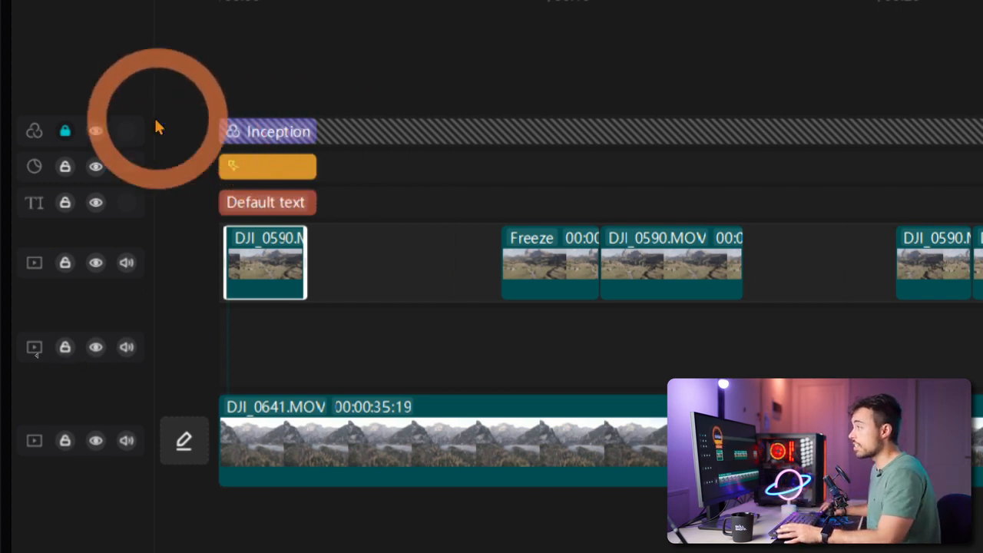
left_click(95, 132)
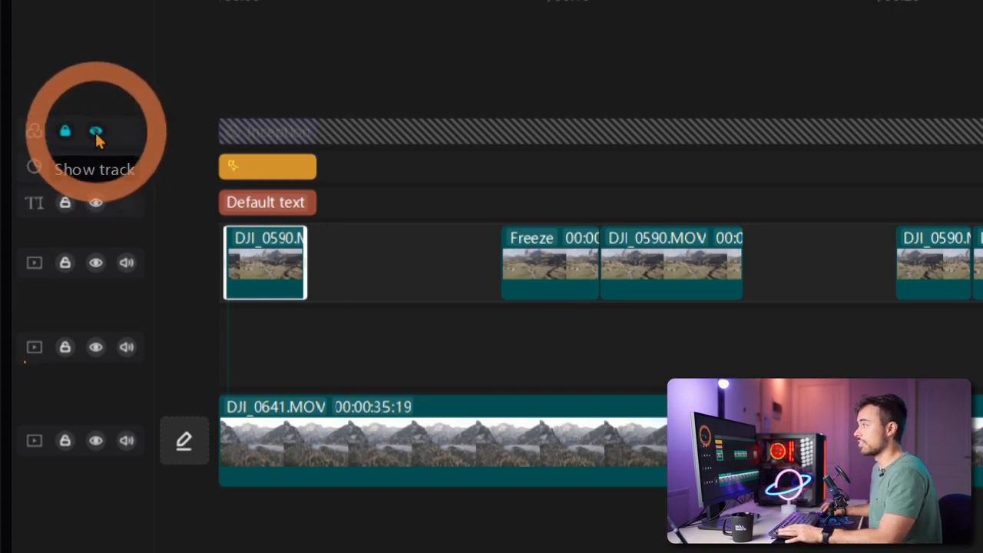
left_click(303, 263)
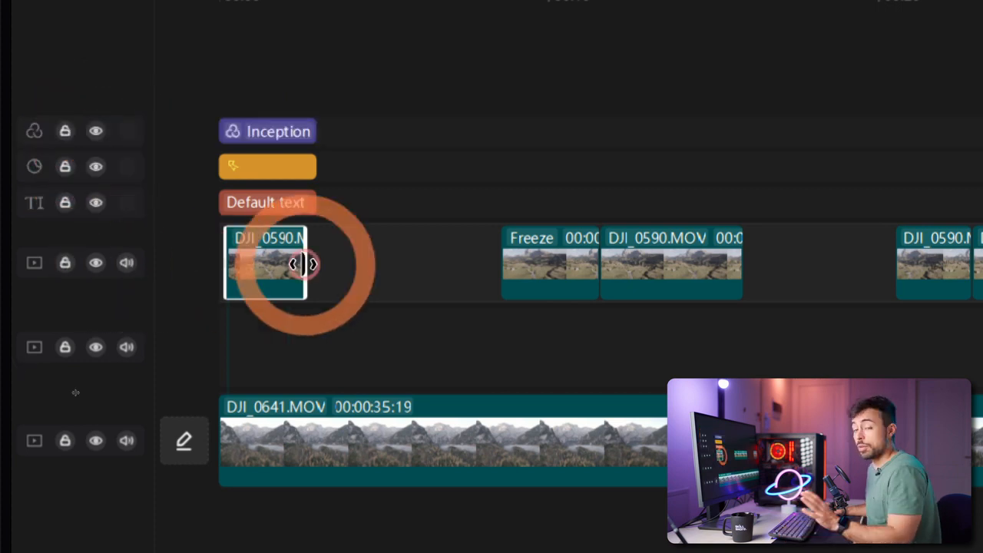
left_click(127, 263)
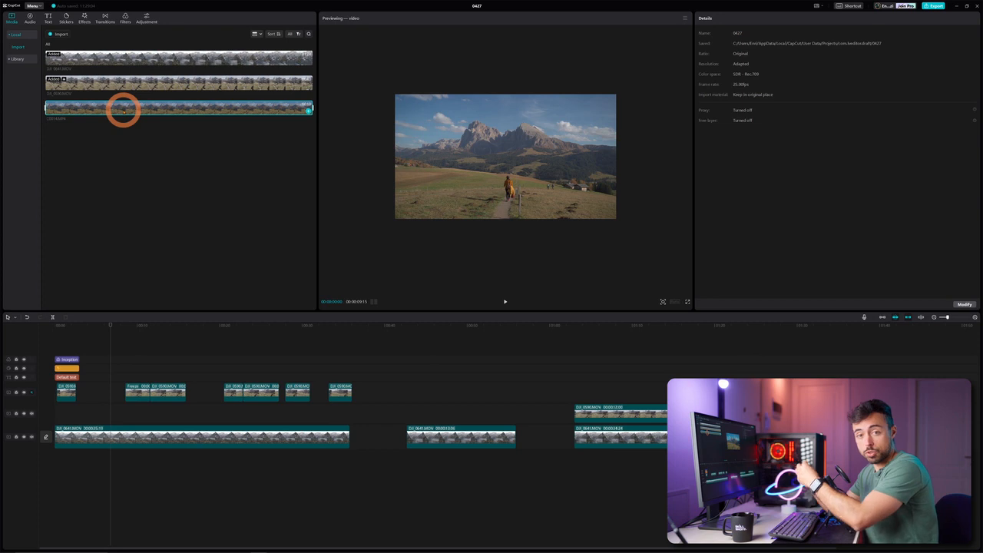
Place C0014.MP4 on a new track above the DJI_0590.MOV pieces at about 00:04 and adjust its audio level slightly
left_click_drag(125, 111, 94, 377)
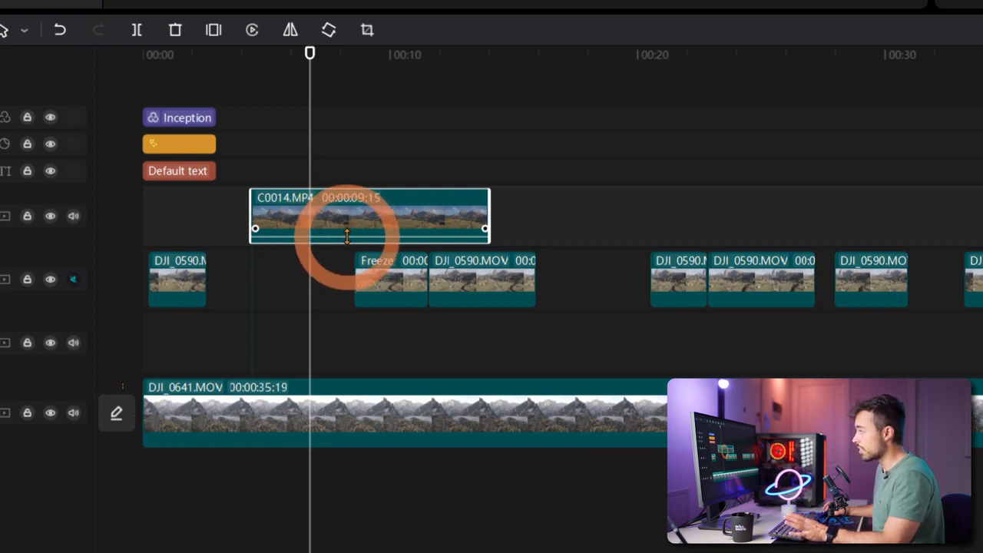
mouse_move(347, 236)
left_mouse_down()
mouse_move(351, 246)
mouse_move(351, 235)
left_mouse_up()
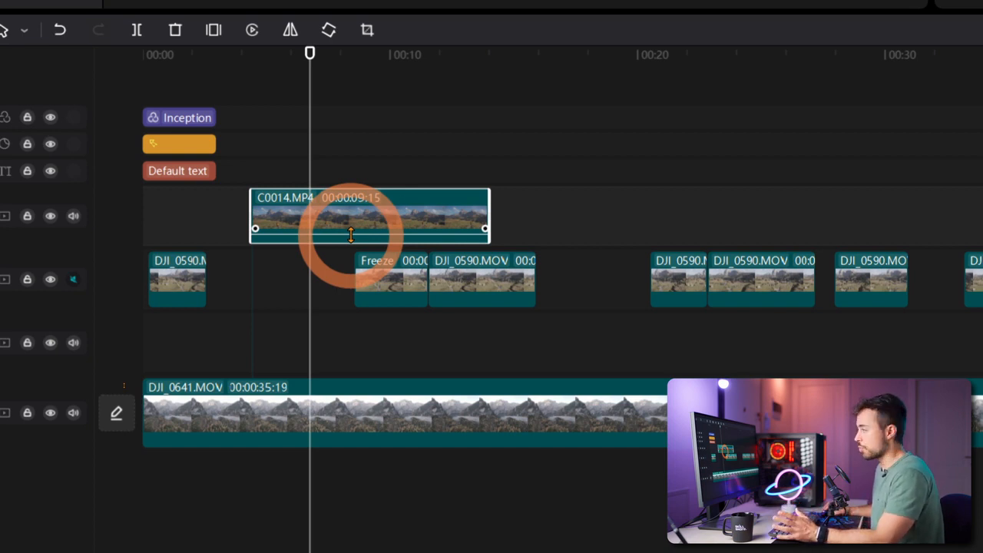
left_click(371, 222)
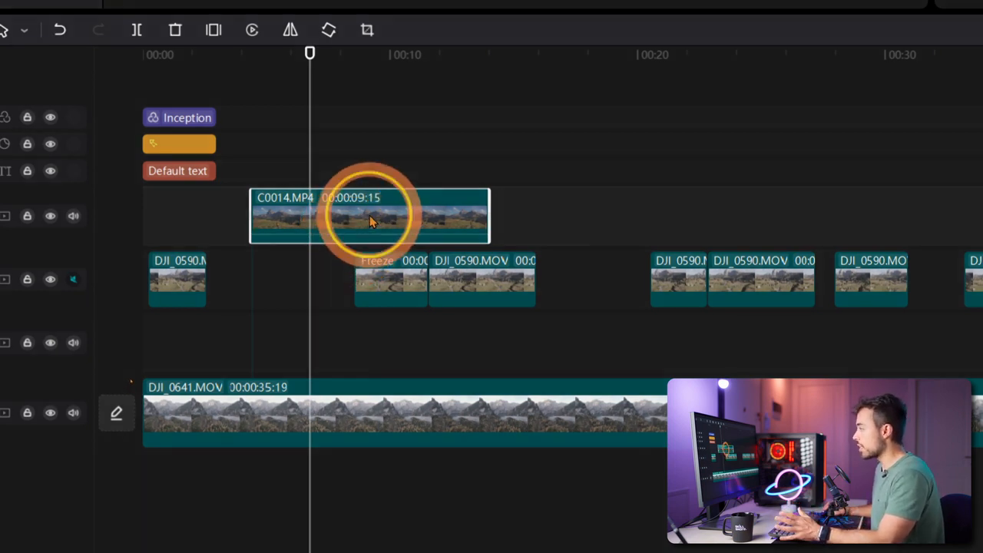
Separate the audio from C0014.MP4 onto its own track, and select the audio and video clips individually
right_click(370, 217)
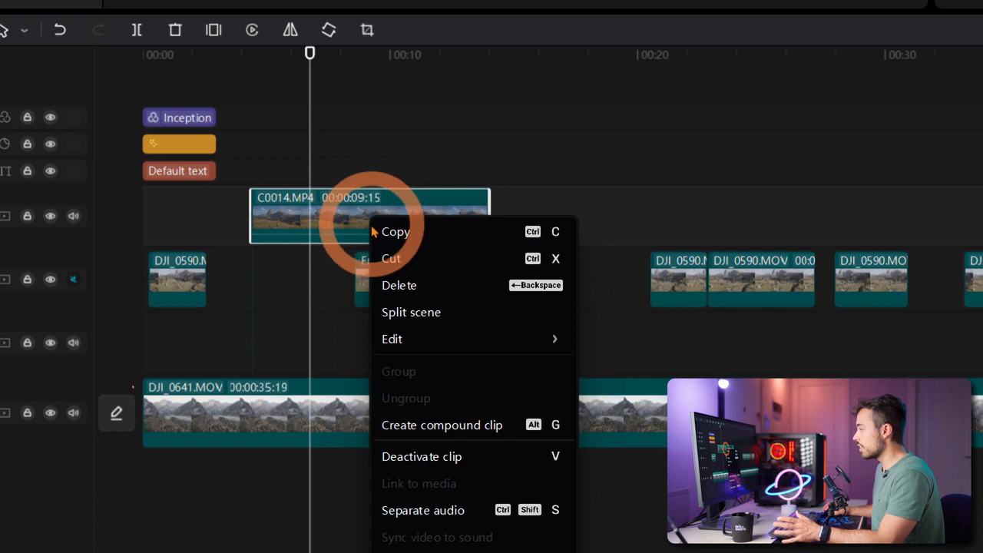
left_click(429, 516)
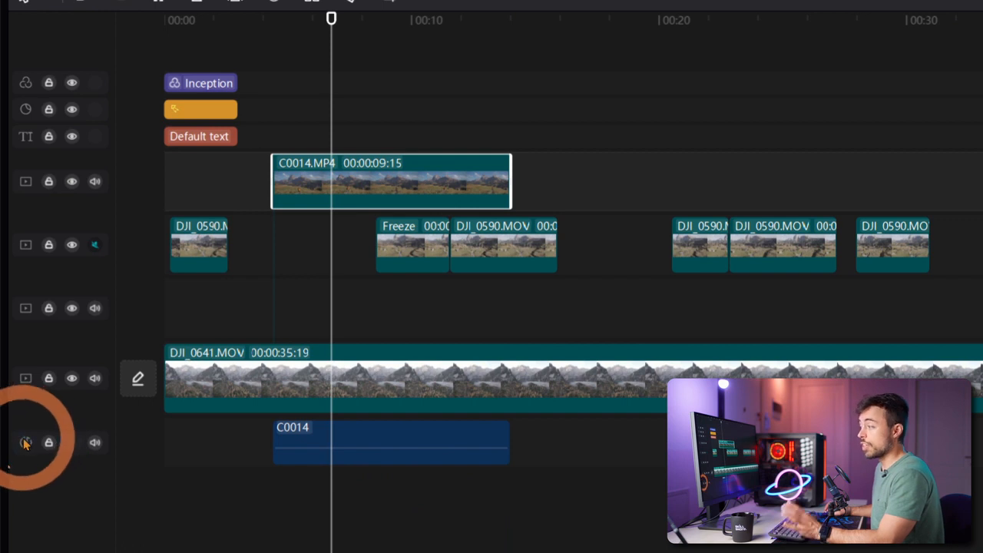
left_click(432, 430)
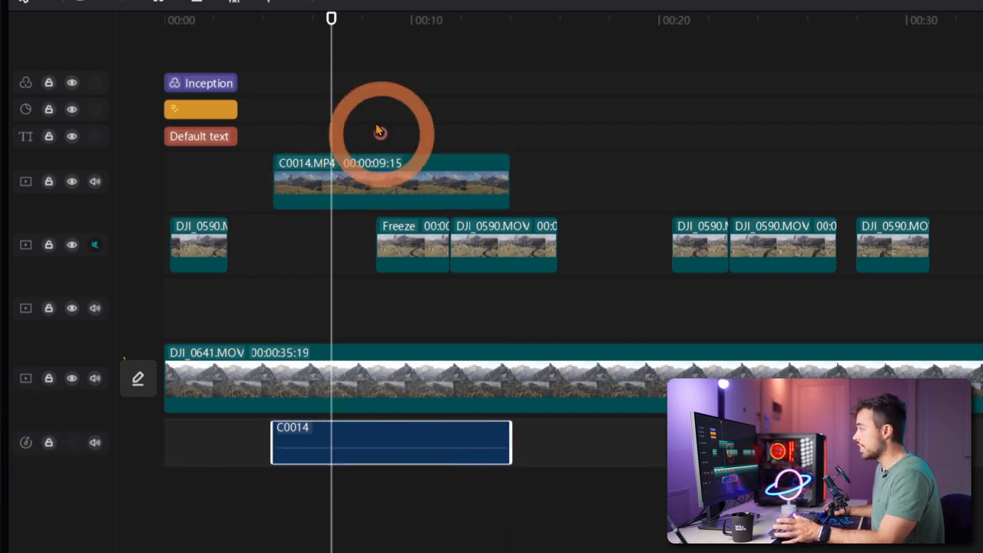
left_click(376, 186)
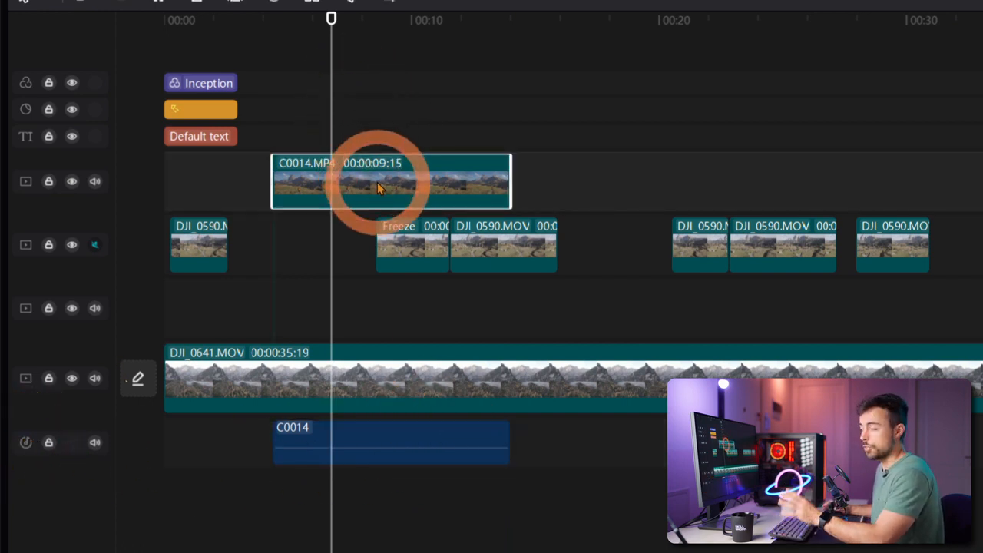
Select the separated C0014 audio clip and toggle the lock of its track on and off
left_click(338, 426)
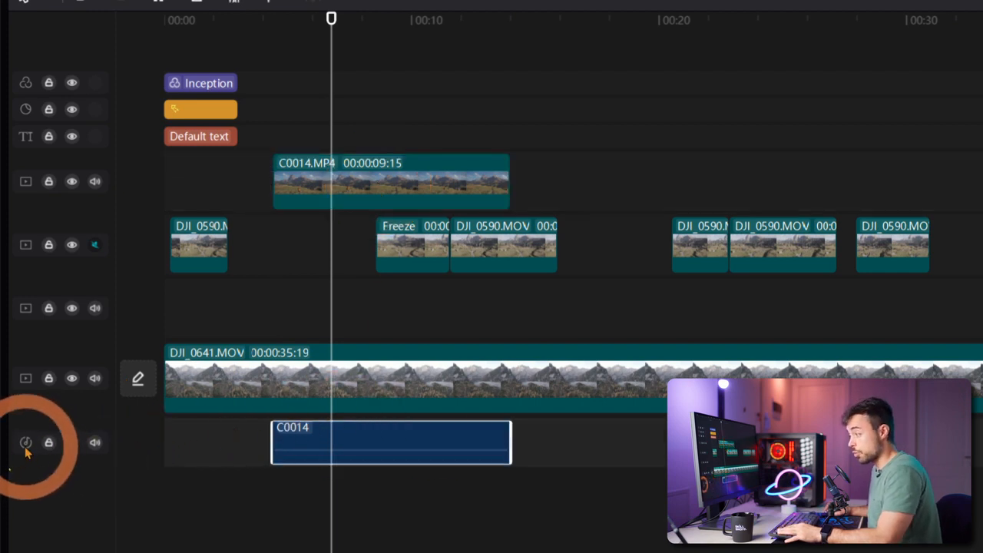
left_click(49, 443)
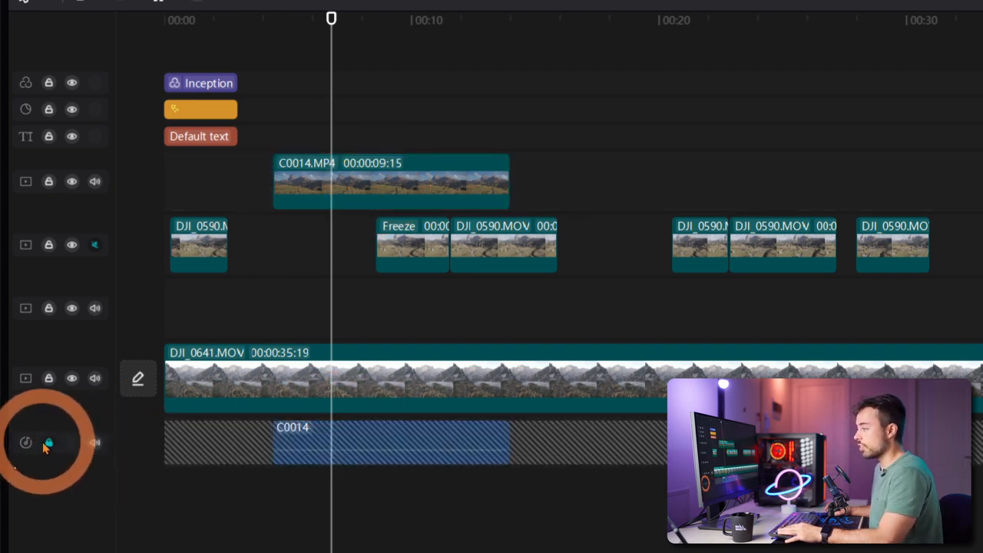
left_click(48, 443)
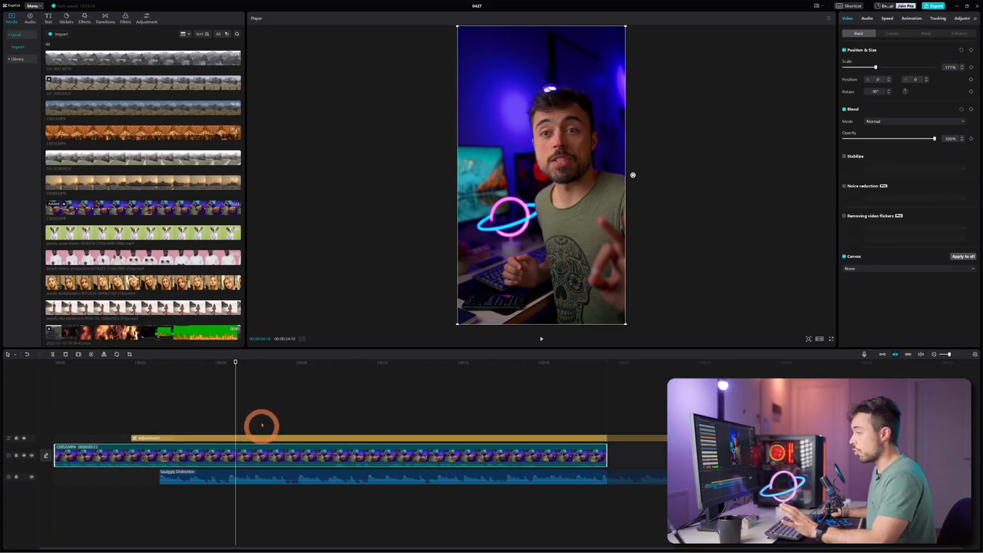
Group the adjustment layer, the portrait video clip and the music clip, and deselect them
mouse_move(254, 392)
left_mouse_down()
mouse_move(349, 459)
mouse_move(321, 474)
mouse_move(327, 487)
mouse_move(351, 450)
mouse_move(292, 450)
mouse_move(302, 450)
left_mouse_up()
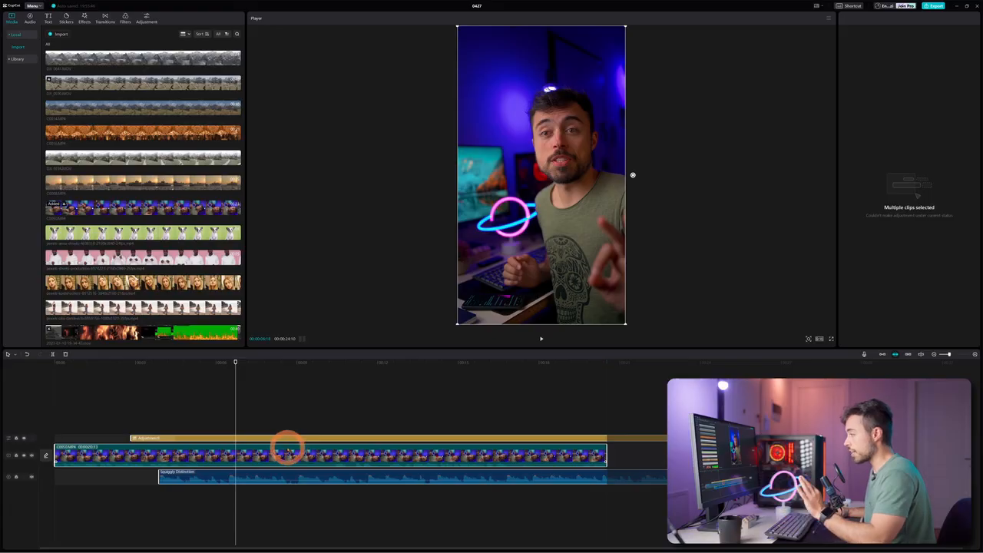
right_click(287, 448)
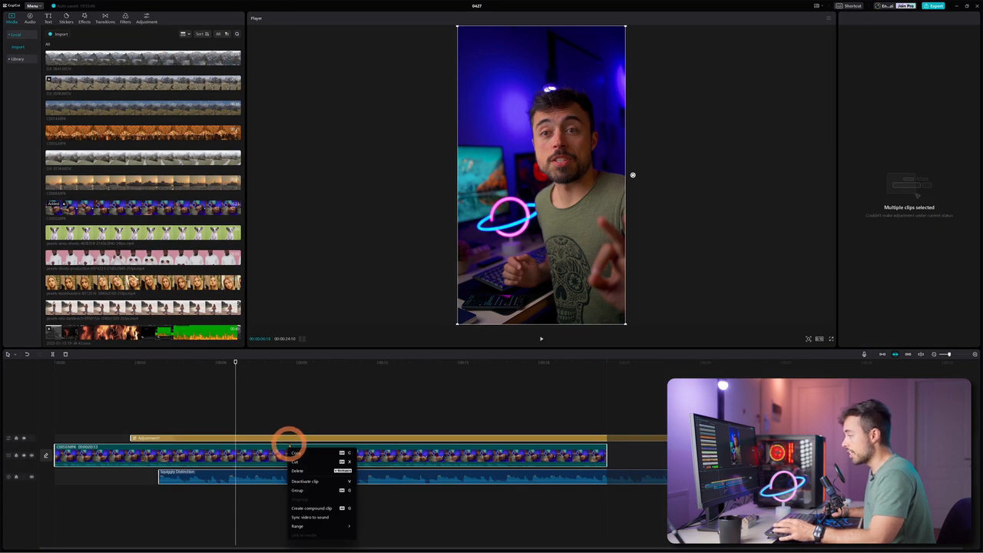
left_click(304, 490)
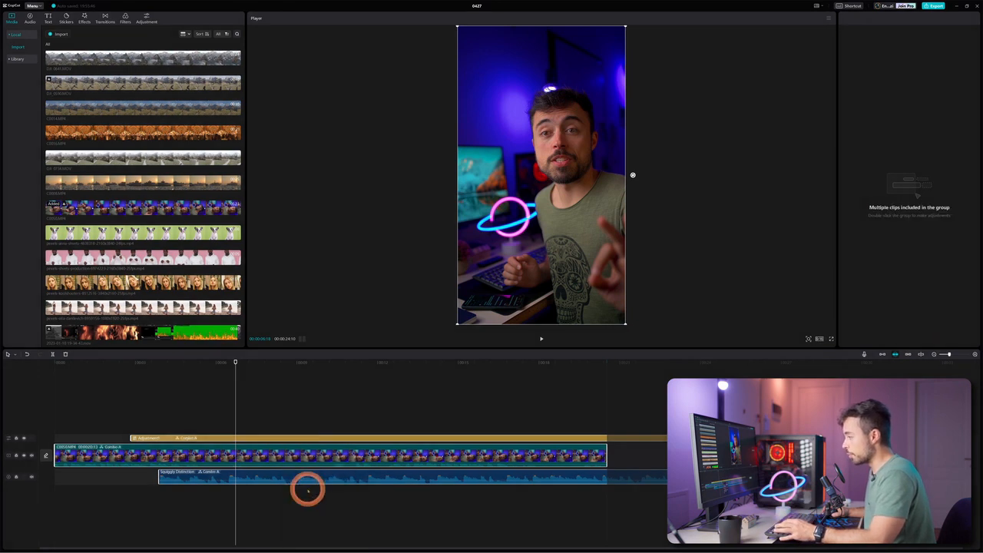
left_click(283, 411)
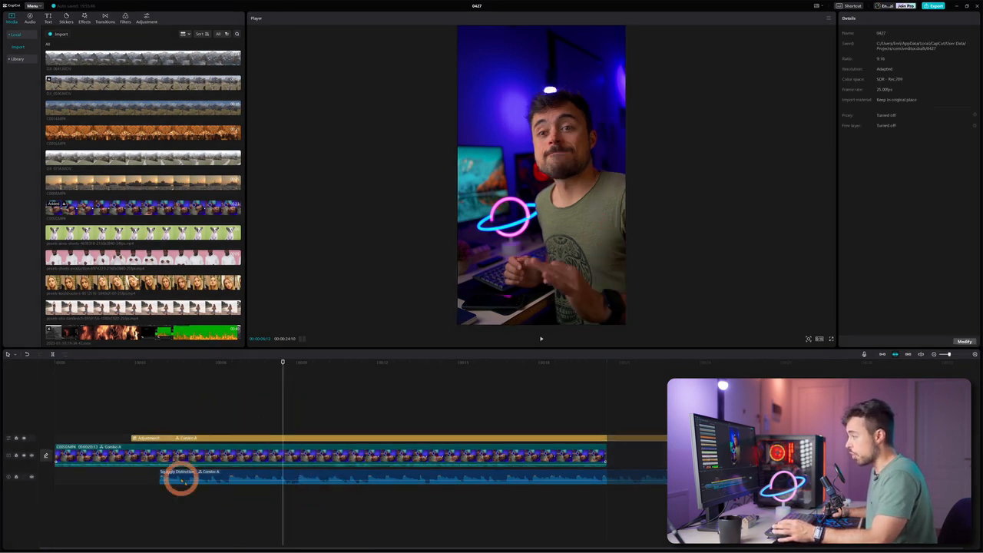
Select the whole group of adjustment, video and music clips and try to shift it slightly later on the timeline
left_click(321, 456)
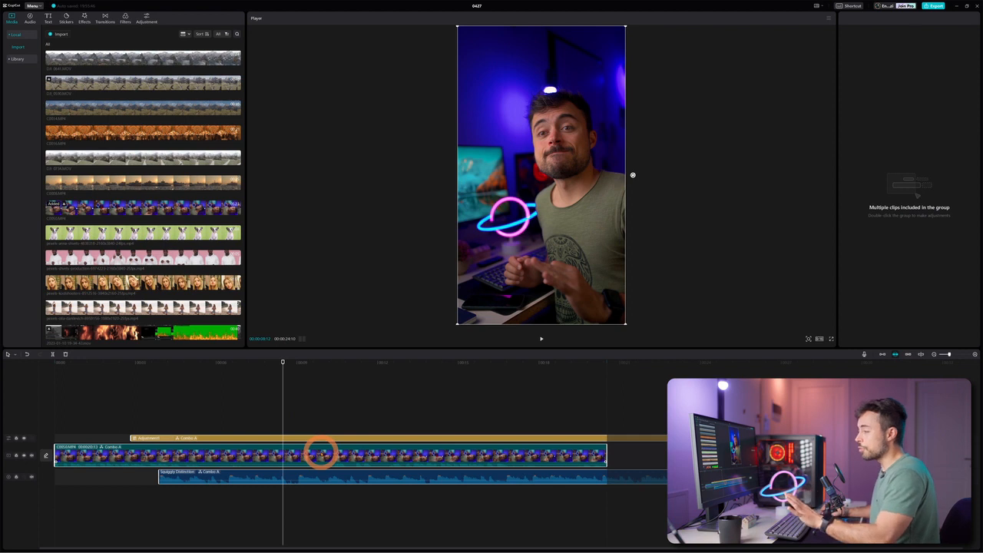
left_click_drag(218, 398, 368, 537)
left_click_drag(341, 455, 366, 450)
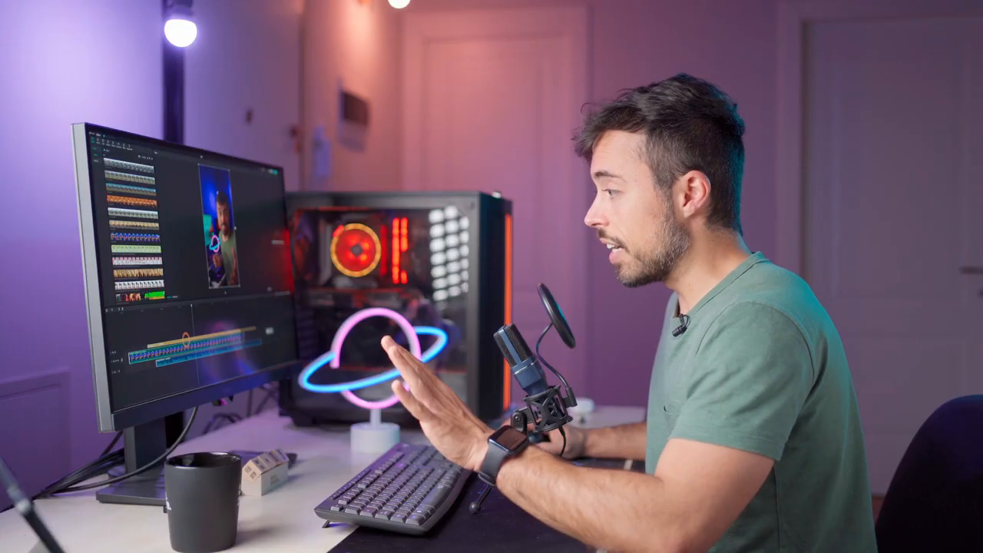